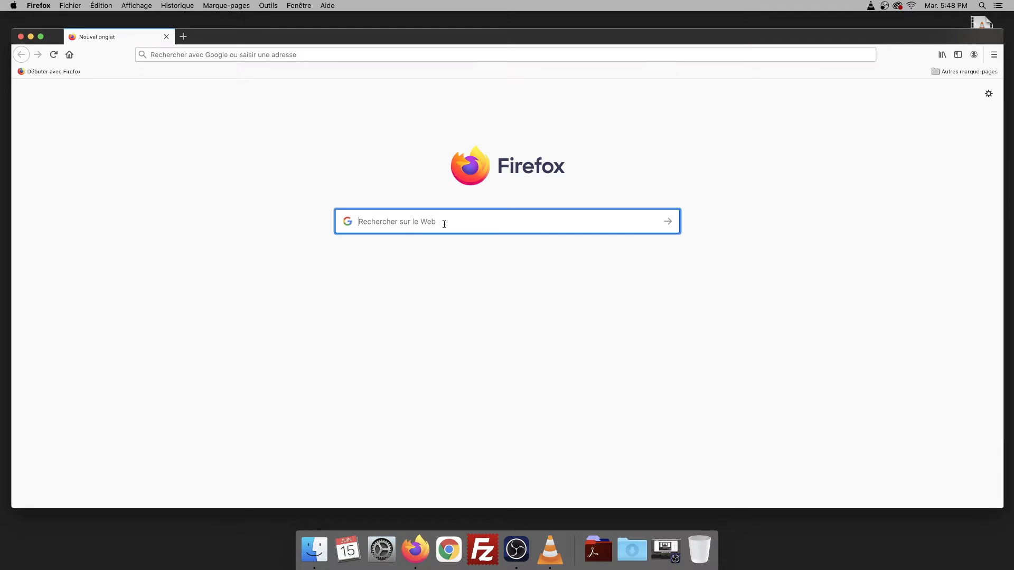
# - Search Google for 'mamp' and open the MAMP & MAMP PRO downloads page on mamp.info
pyautogui.write('mamp')
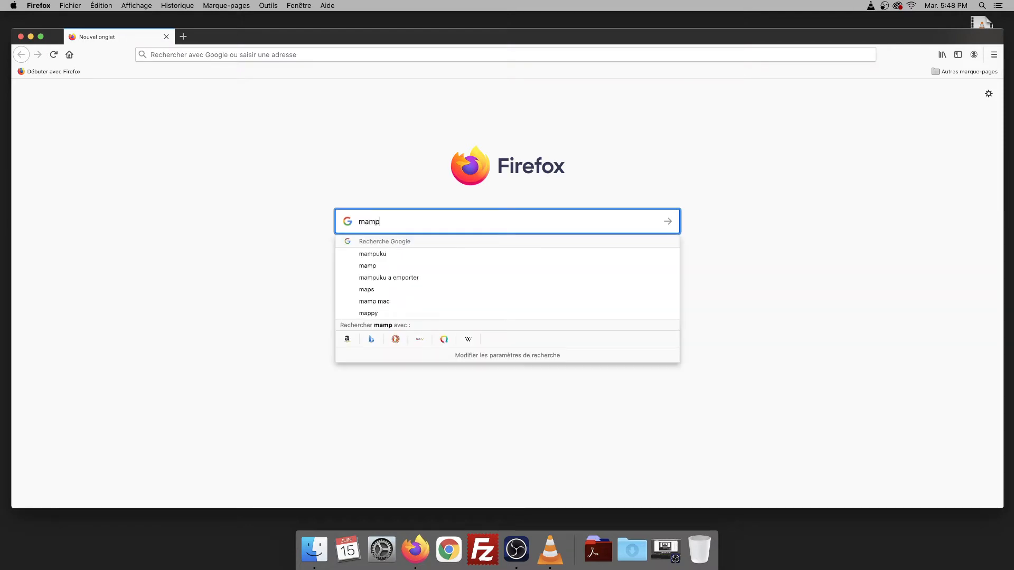
pyautogui.press('Return')
pyautogui.click(146, 176)
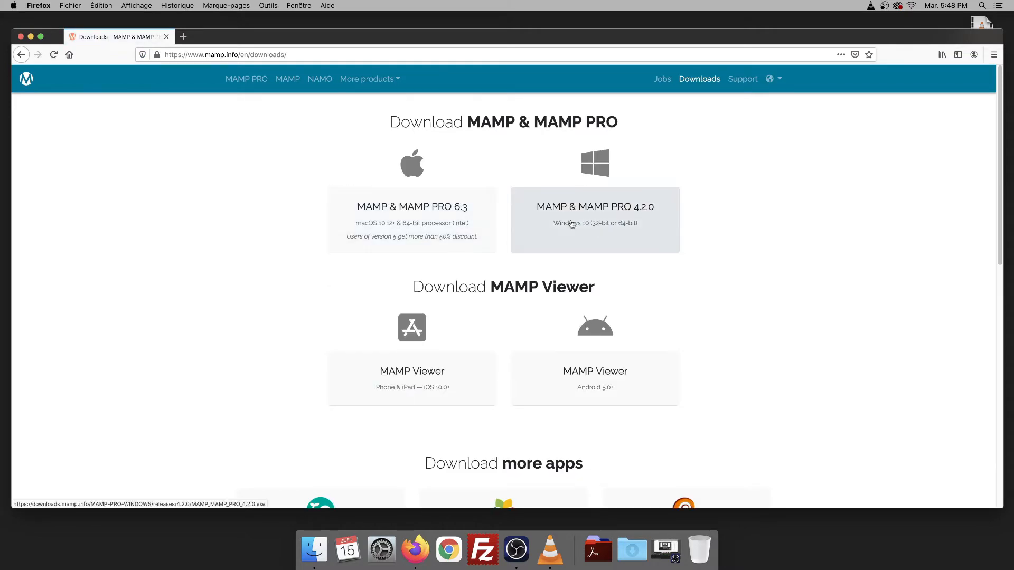
# - Download the macOS MAMP & MAMP PRO 6.3 package and open it in Installer, past introduction and read-me
pyautogui.click(380, 213)
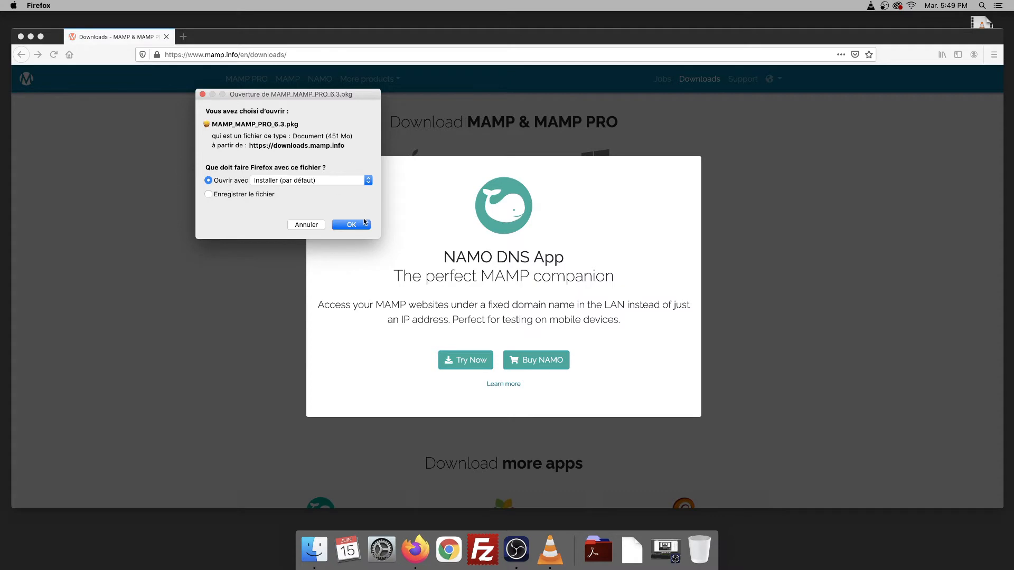
pyautogui.click(353, 225)
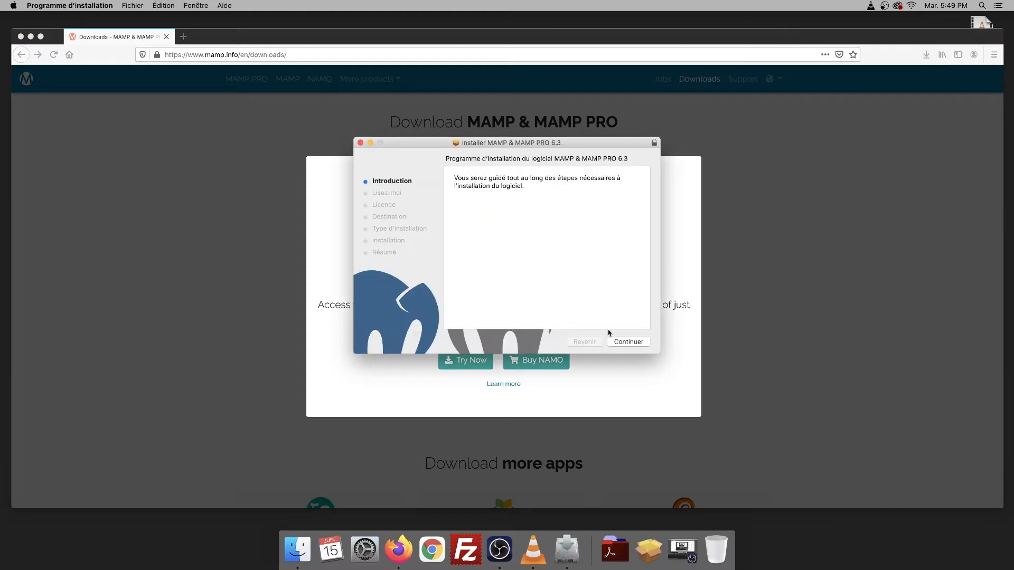
pyautogui.click(628, 342)
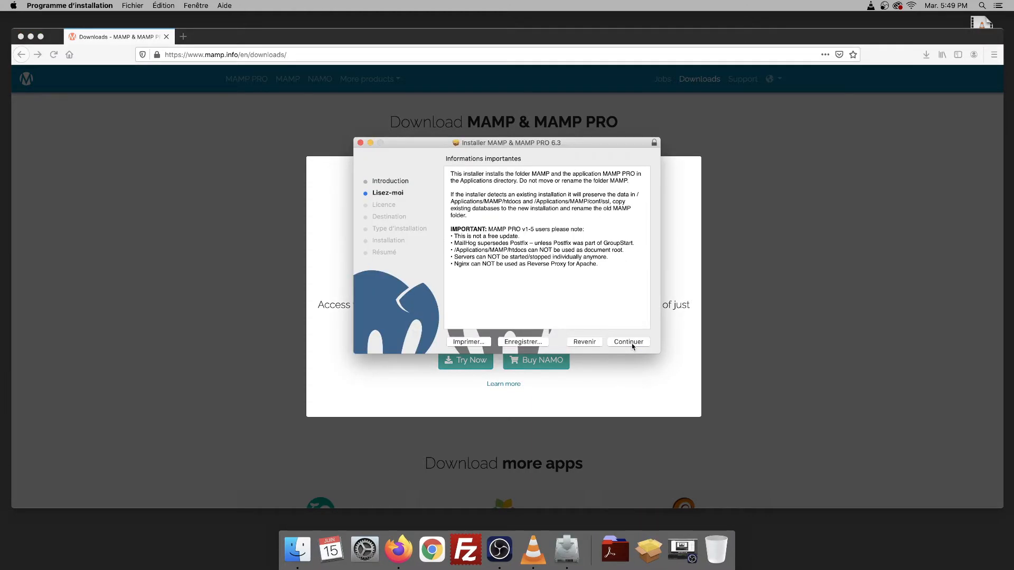
pyautogui.click(628, 341)
# - Keep the licence in English, accept it, and start the standard installation
pyautogui.click(524, 177)
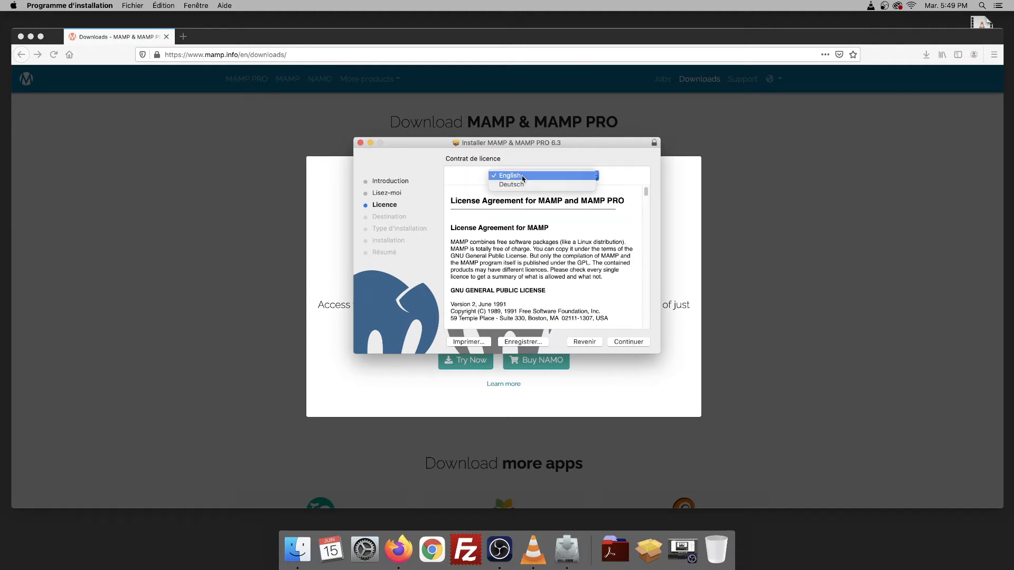
pyautogui.click(523, 177)
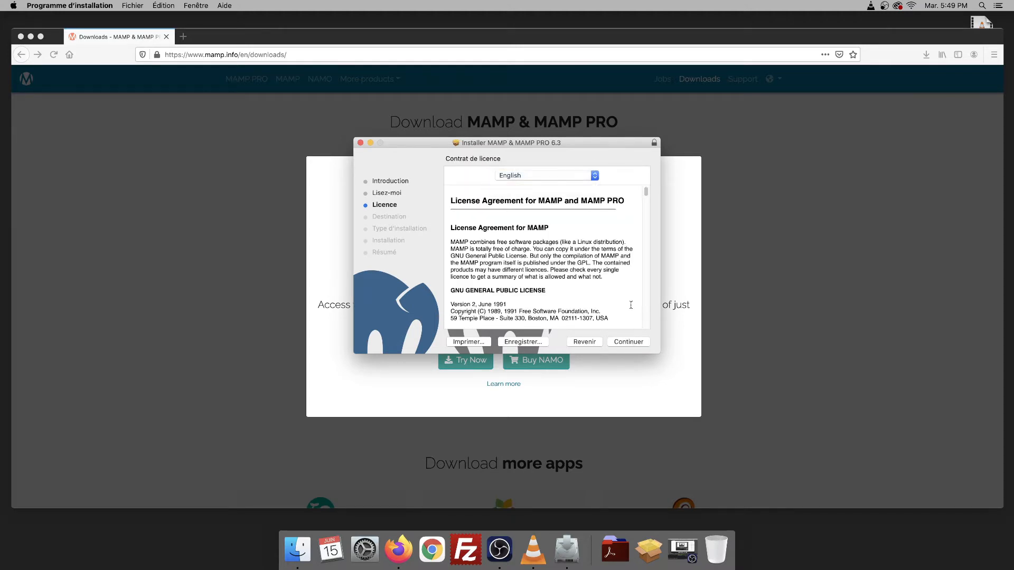
pyautogui.click(630, 343)
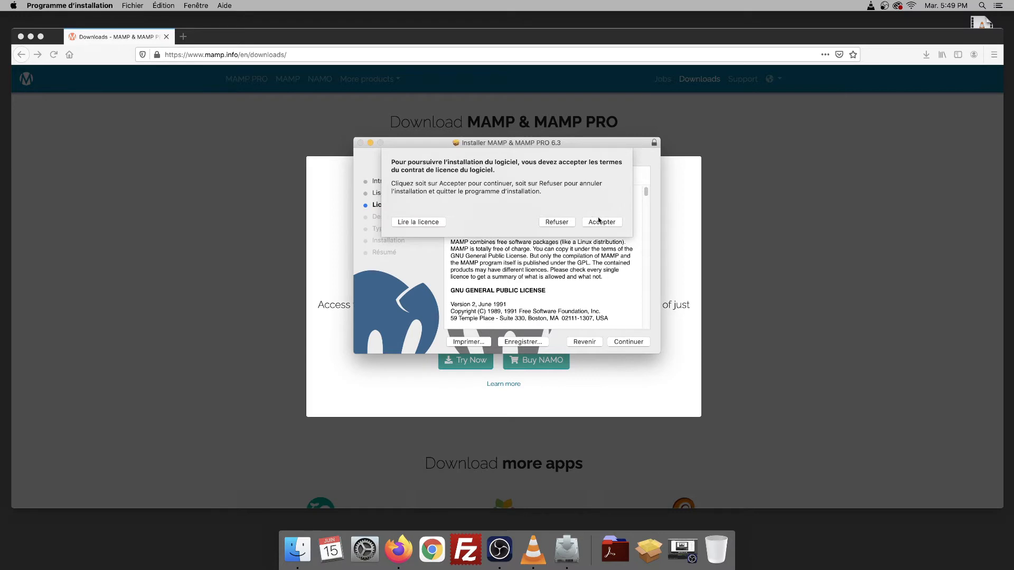
pyautogui.click(600, 220)
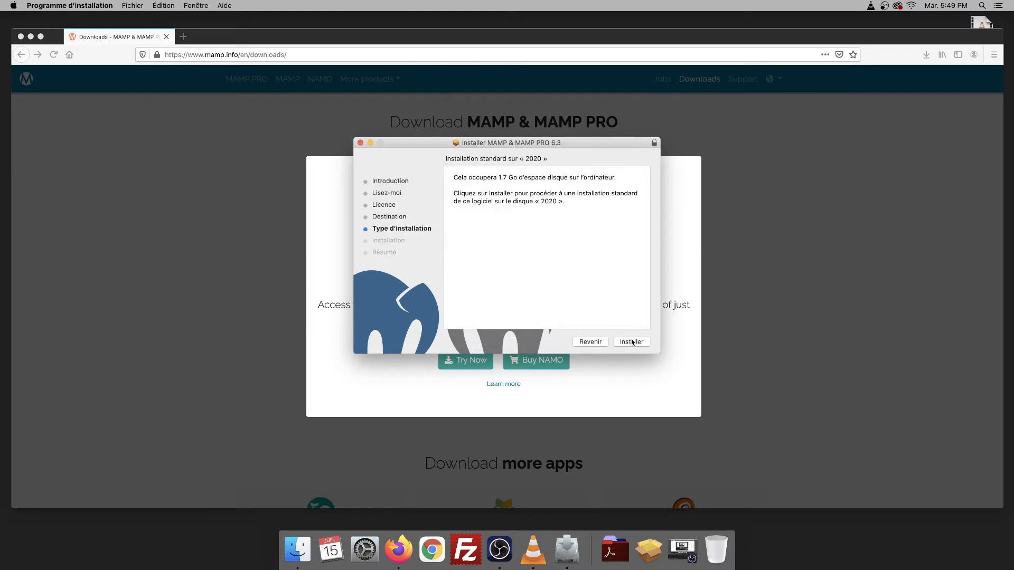
pyautogui.click(632, 342)
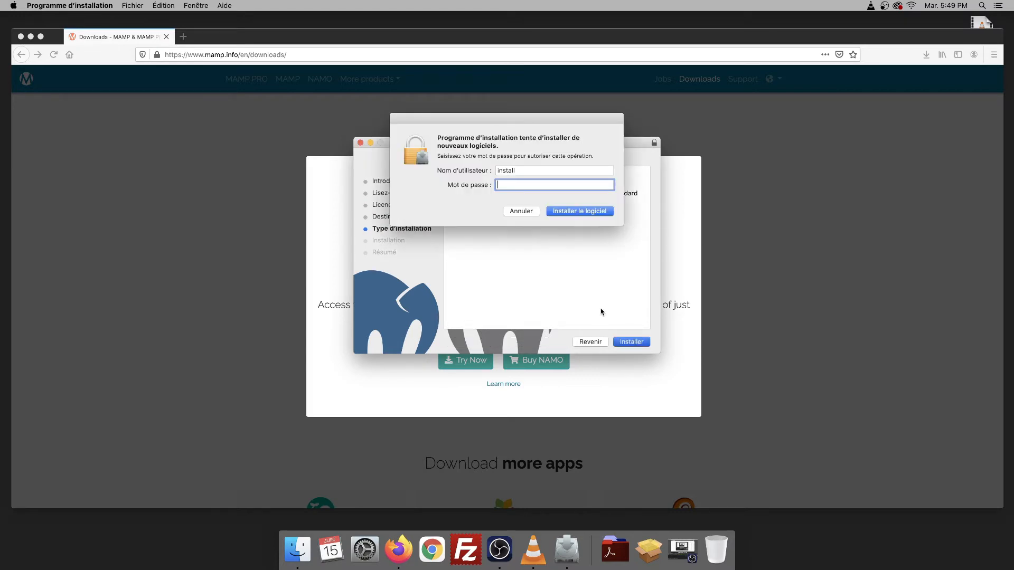
# - Authorise with the admin password, finish the MAMP 6.3 install, then close Installer and trash the package
pyautogui.write('••')
pyautogui.press('Return')
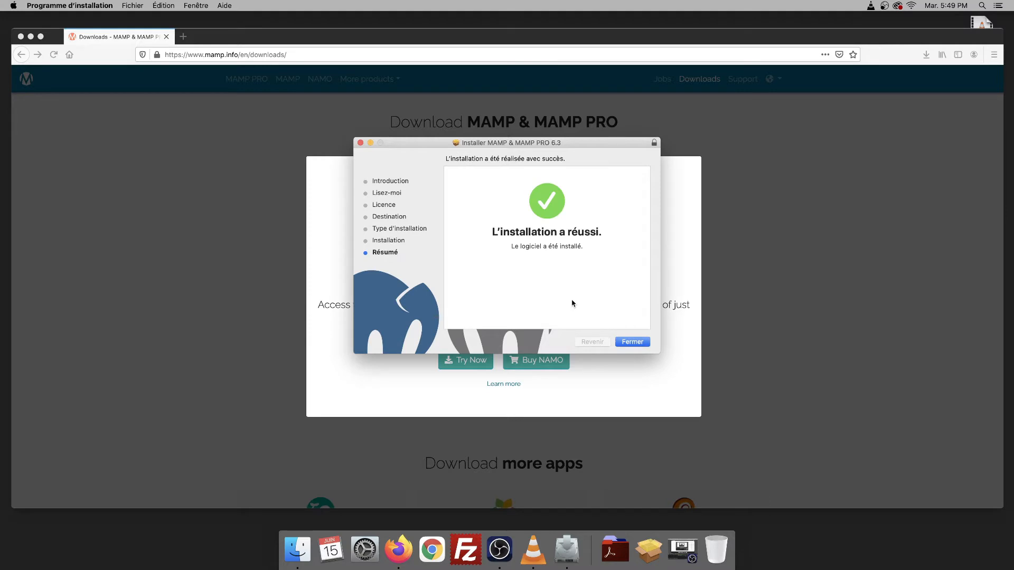
pyautogui.click(632, 342)
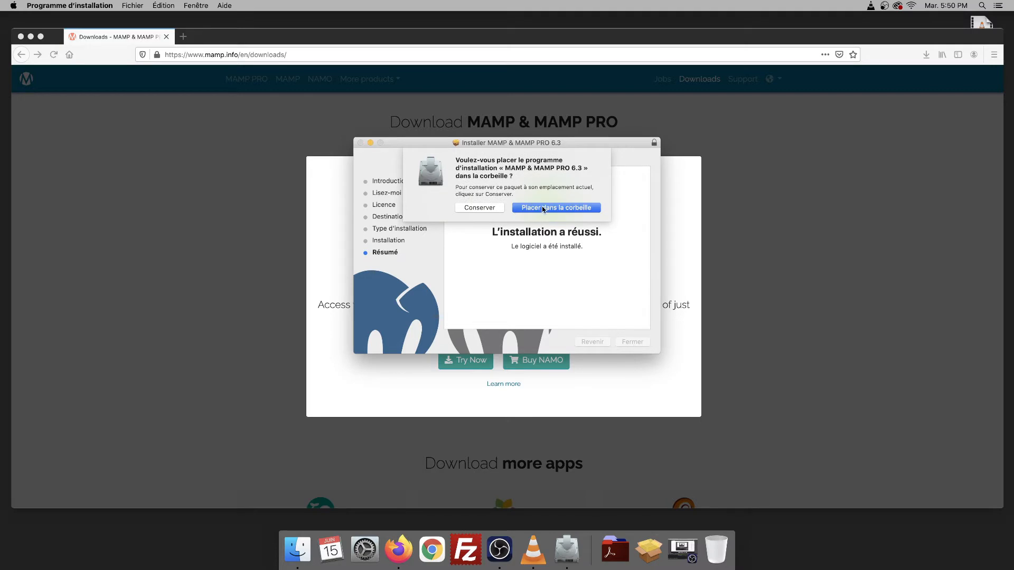
pyautogui.click(543, 207)
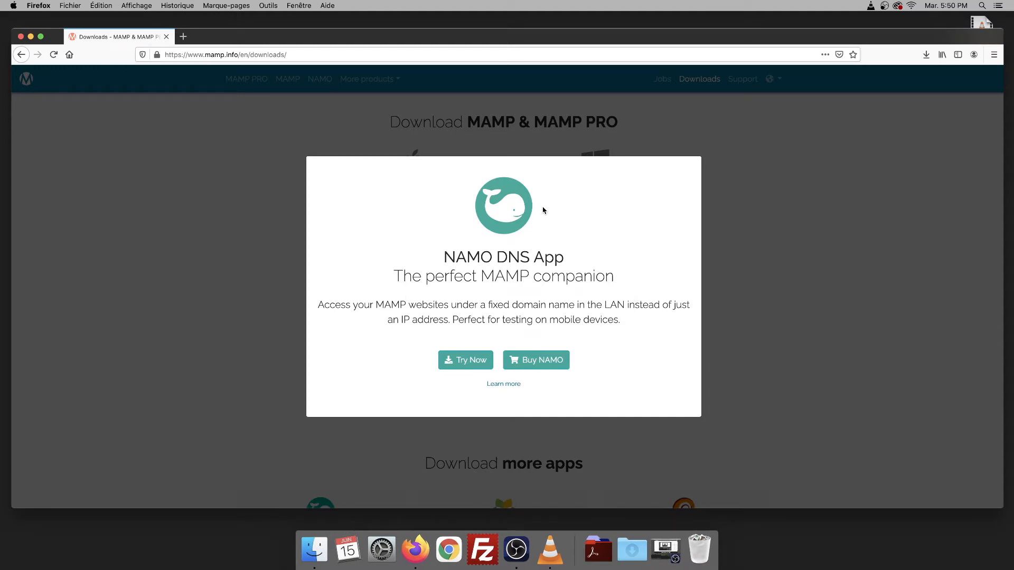
# - Go to Applications in Finder, open the MAMP folder and launch the MAMP app
pyautogui.click(101, 16)
pyautogui.click(174, 6)
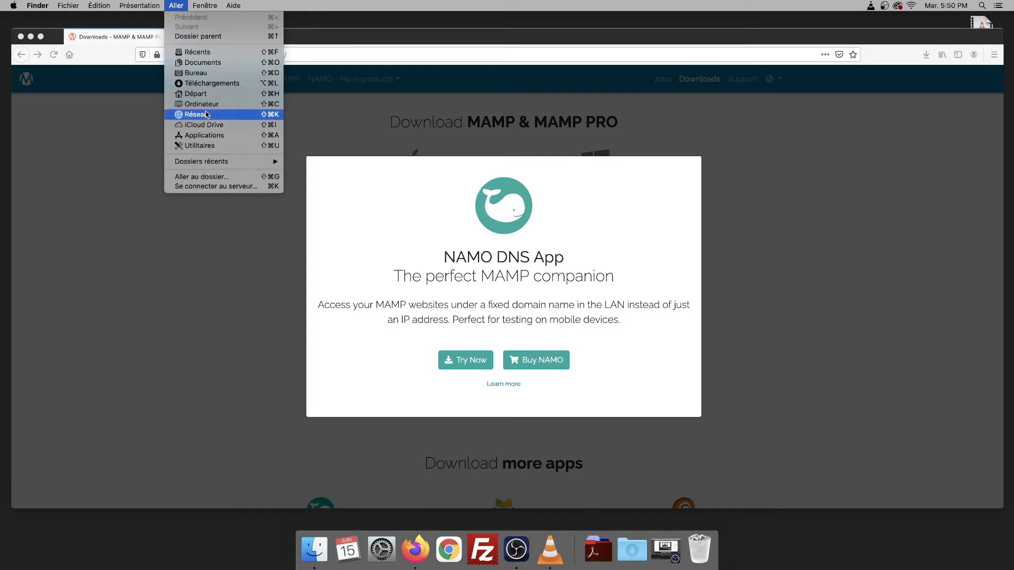
pyautogui.click(209, 136)
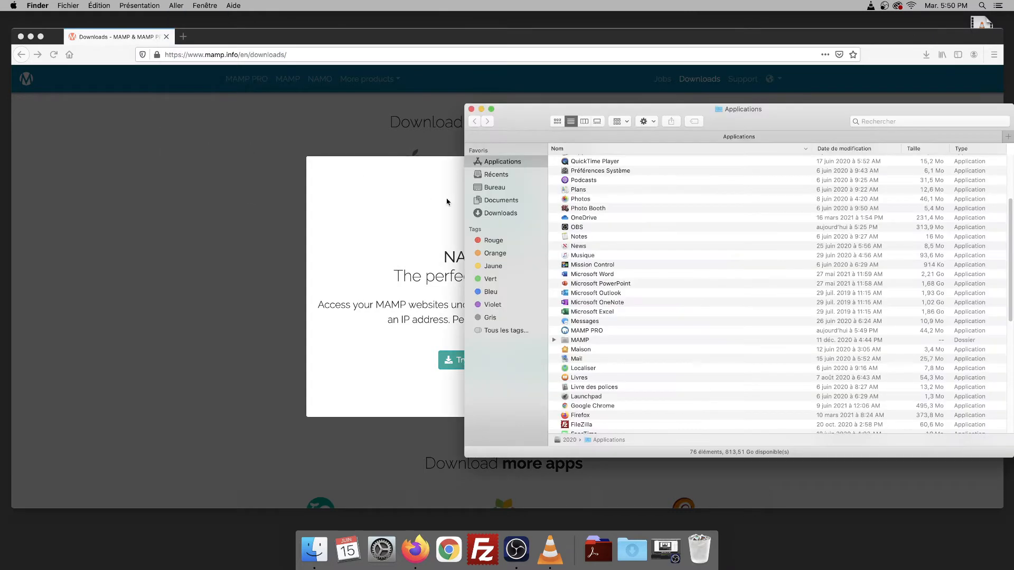
pyautogui.scroll(-10, 591, 222)
pyautogui.scroll(5, 592, 304)
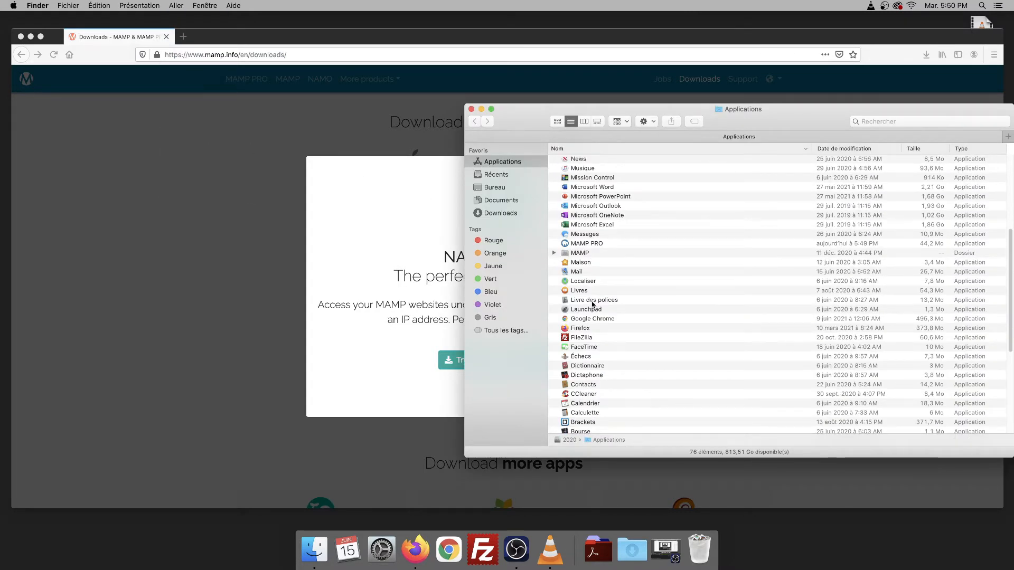
pyautogui.click(572, 255)
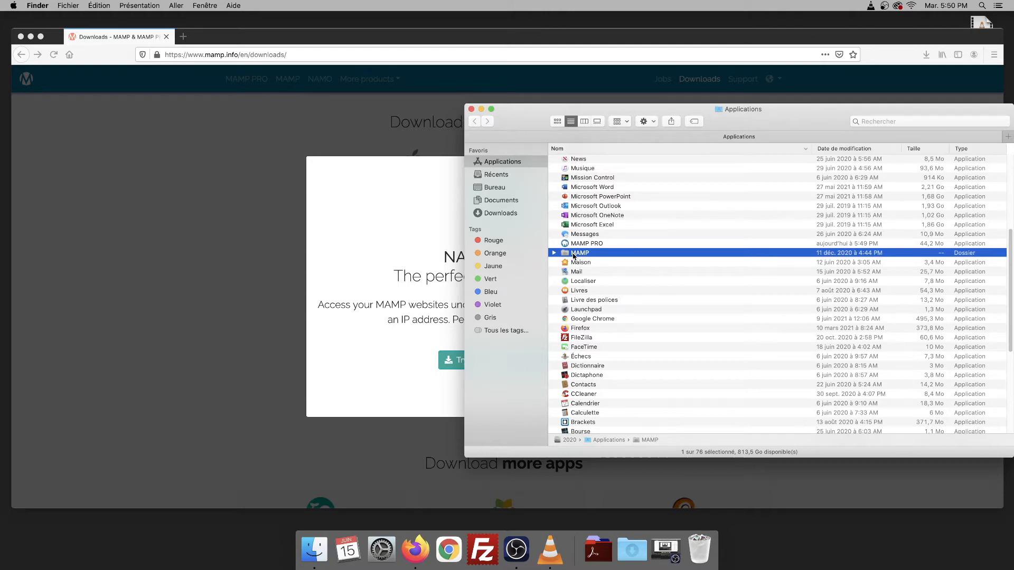
pyautogui.doubleClick(574, 255)
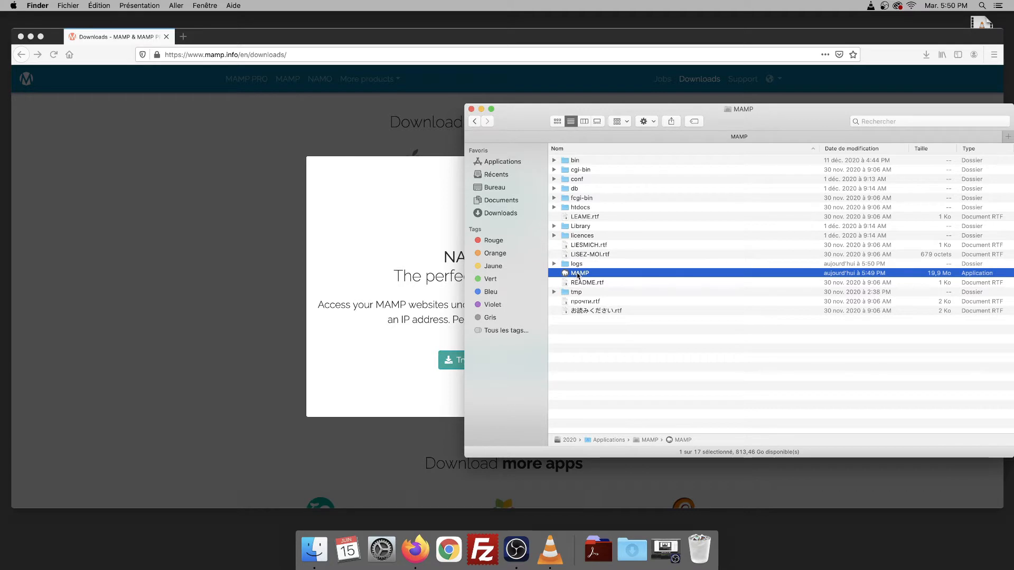
pyautogui.doubleClick(577, 274)
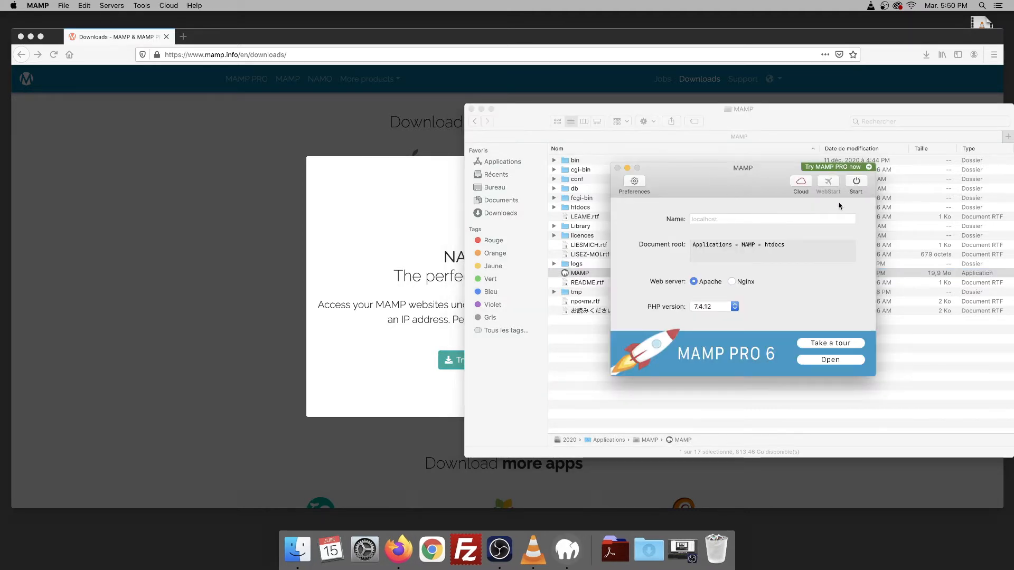
# - Start the MAMP servers, open phpMyAdmin from the welcome page's Tools menu, then hide Firefox
pyautogui.click(857, 183)
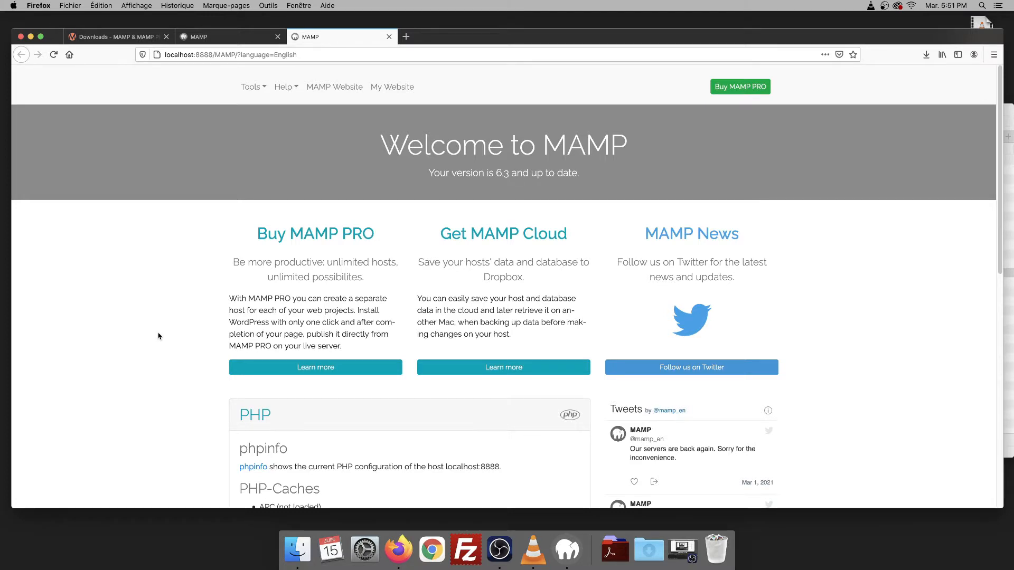
pyautogui.scroll(-3, 158, 335)
pyautogui.scroll(3, 158, 335)
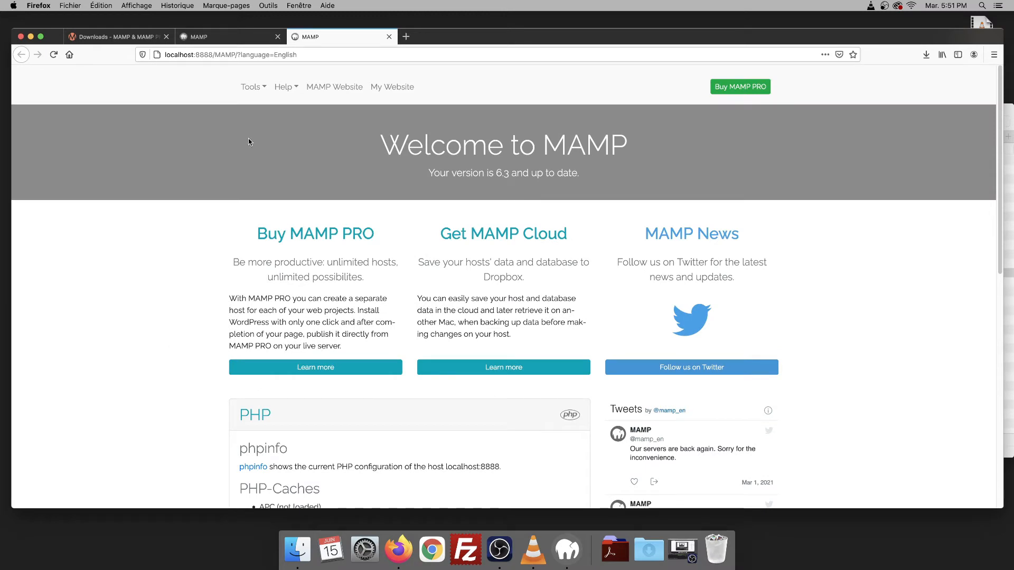
pyautogui.click(252, 88)
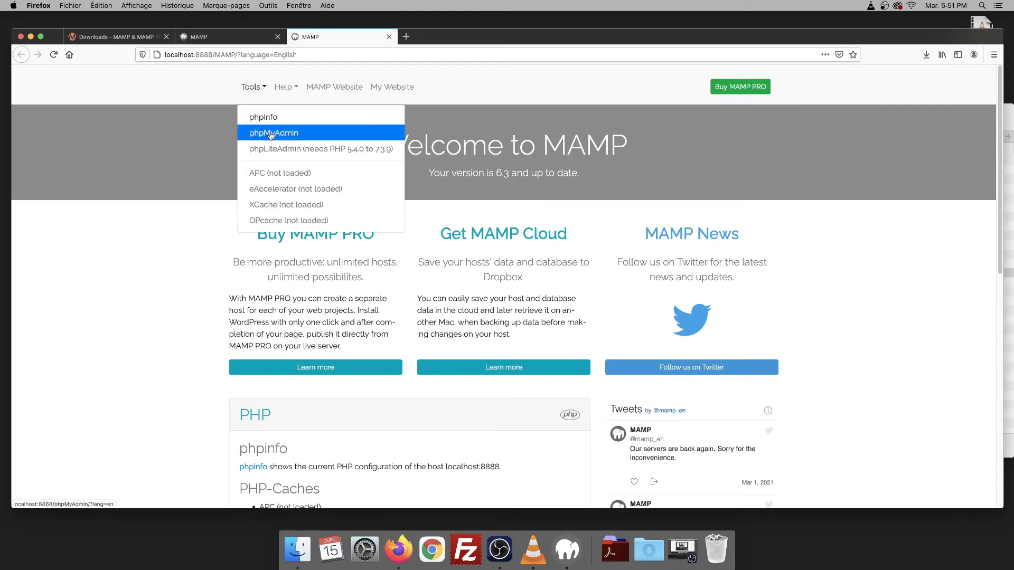
pyautogui.click(271, 134)
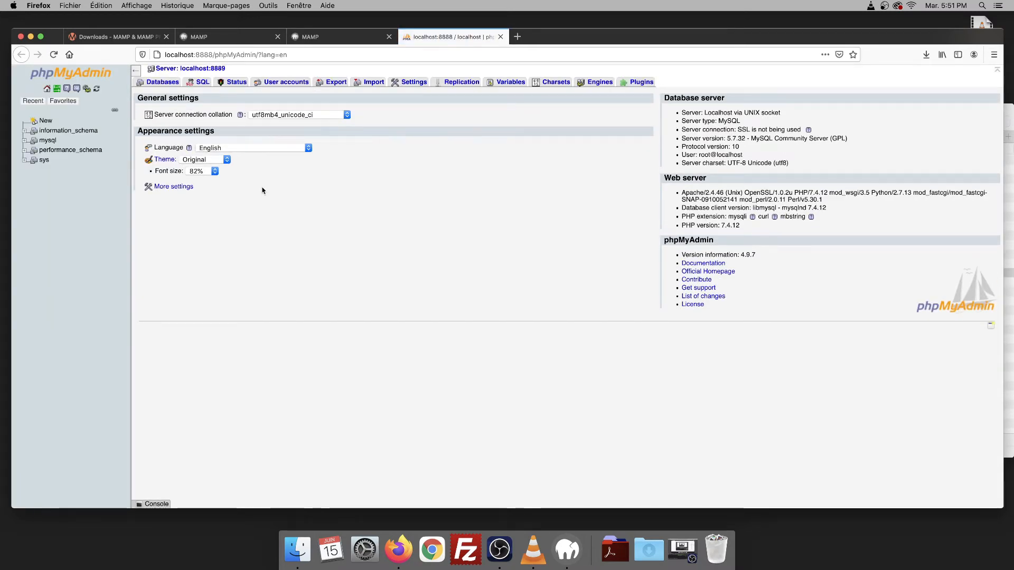
pyautogui.press('super+h')
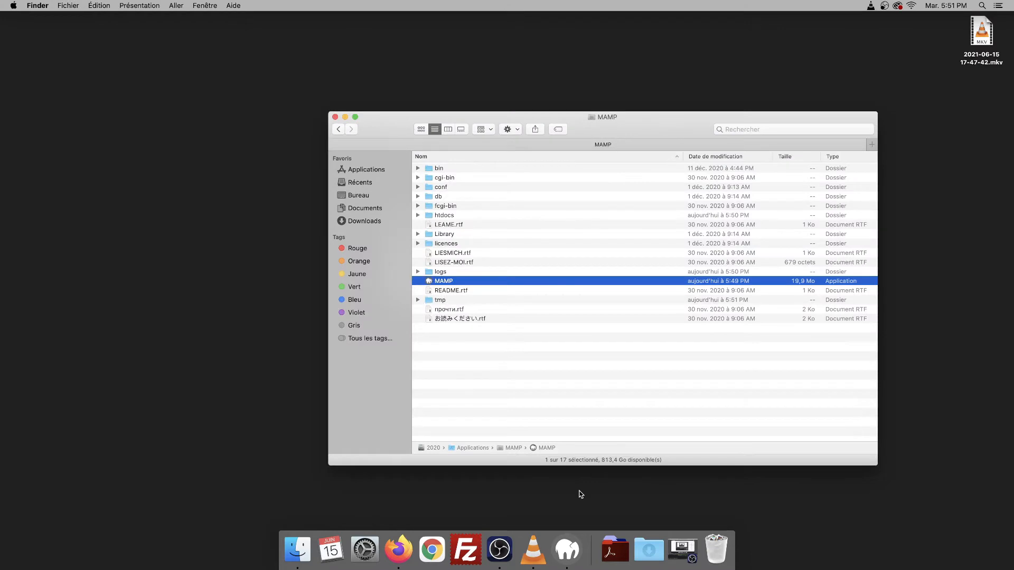
# - Open the MAMP start page from MAMP, then close the browser and bring MAMP forward
pyautogui.click(567, 549)
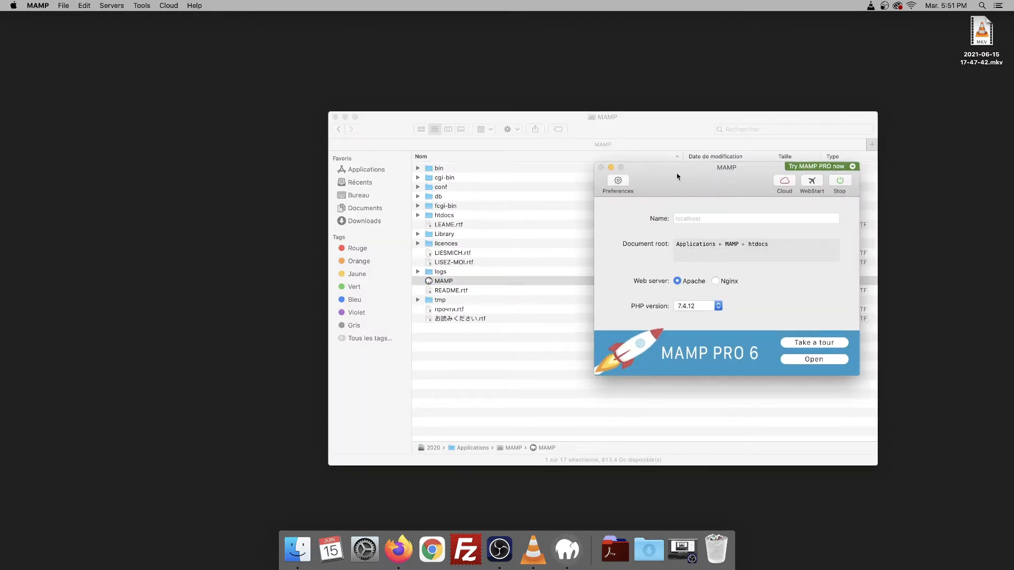
pyautogui.click(671, 183)
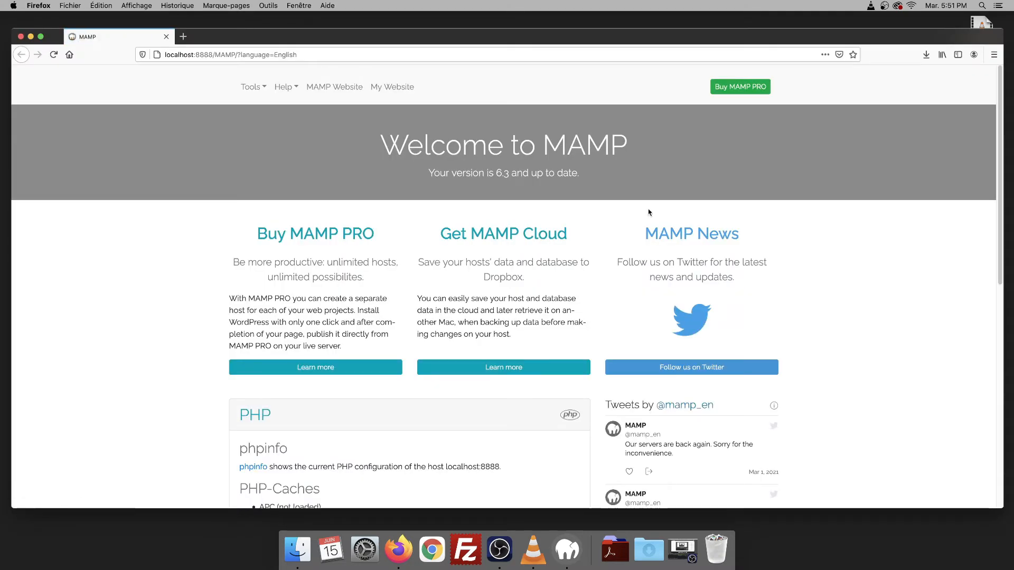
pyautogui.click(21, 37)
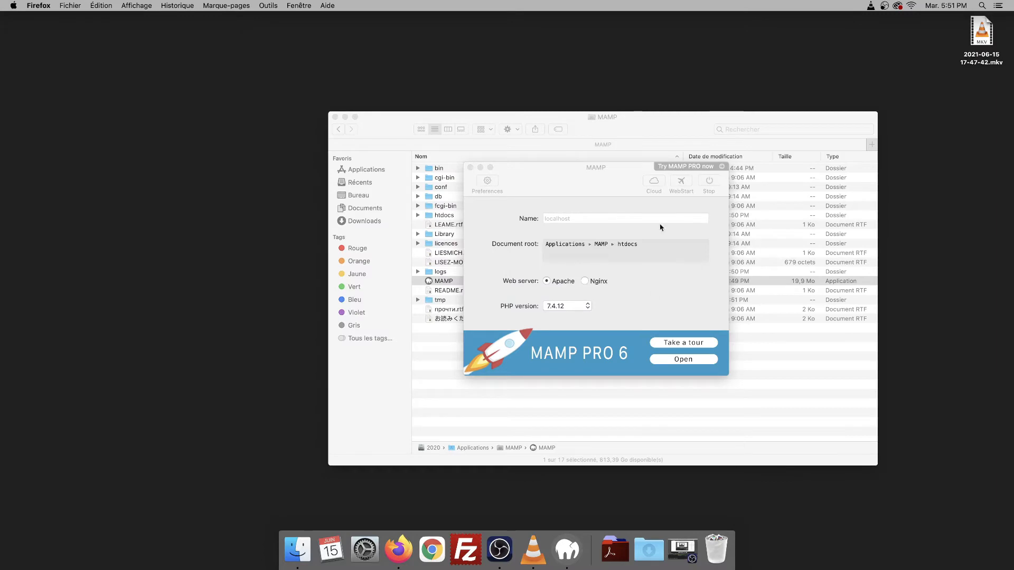
pyautogui.click(690, 208)
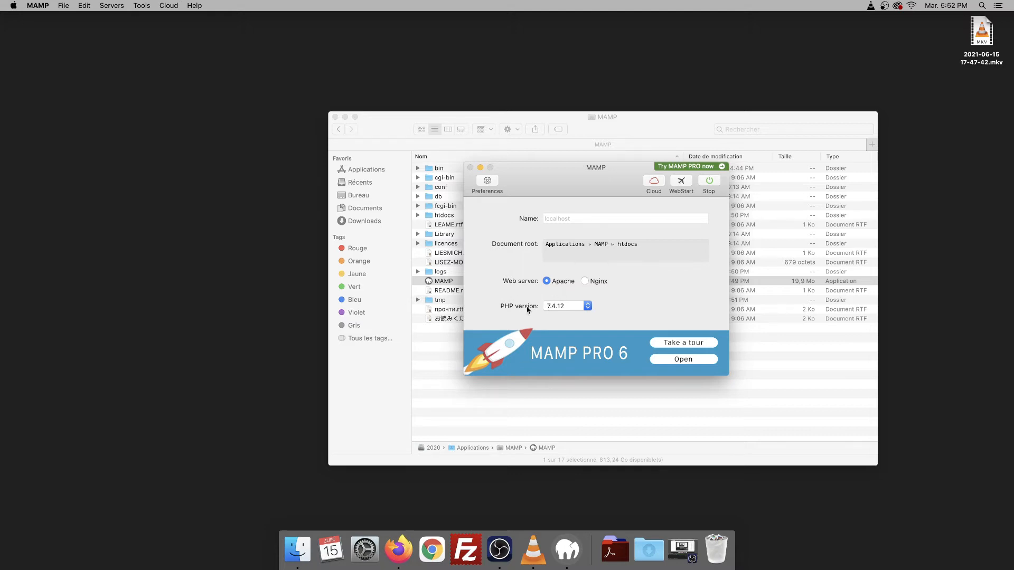
# - Keep PHP at 7.4.12 and open the localhost:8888 MAMP welcome page via WebStart
pyautogui.click(569, 310)
pyautogui.click(574, 307)
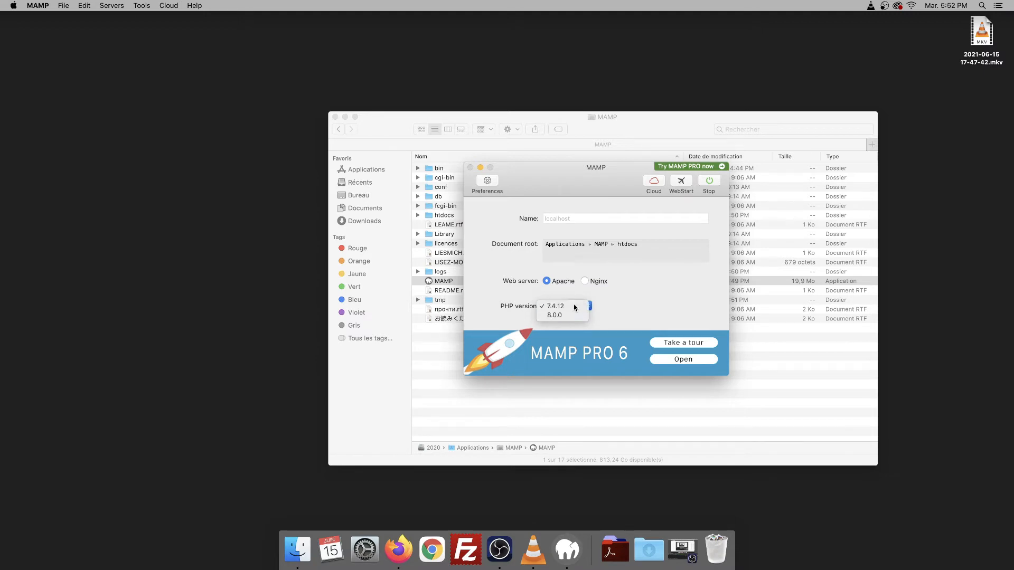
pyautogui.click(681, 182)
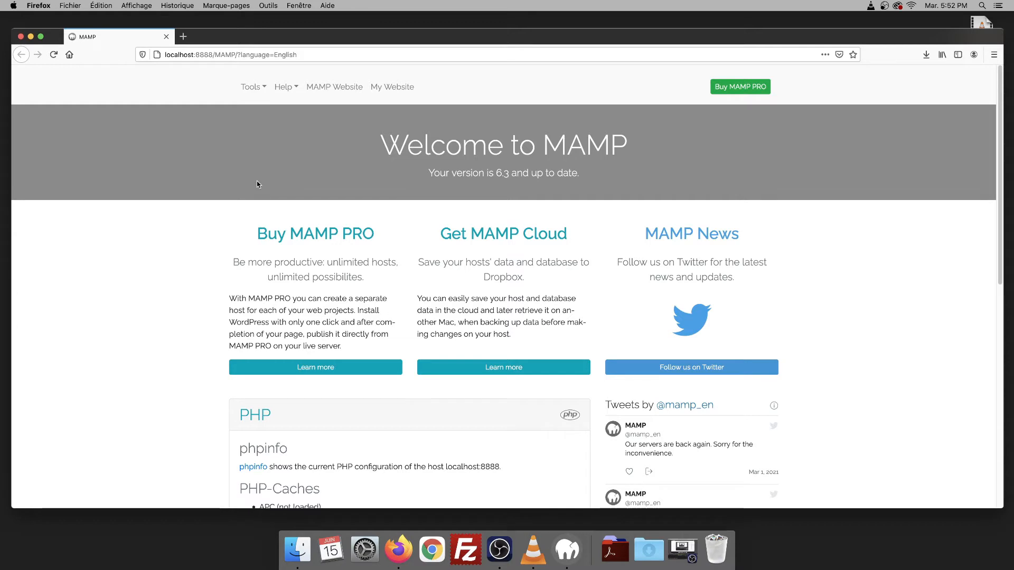
# - In a new tab, search Google for 'wordpress' and open fr.wordpress.org
pyautogui.click(184, 36)
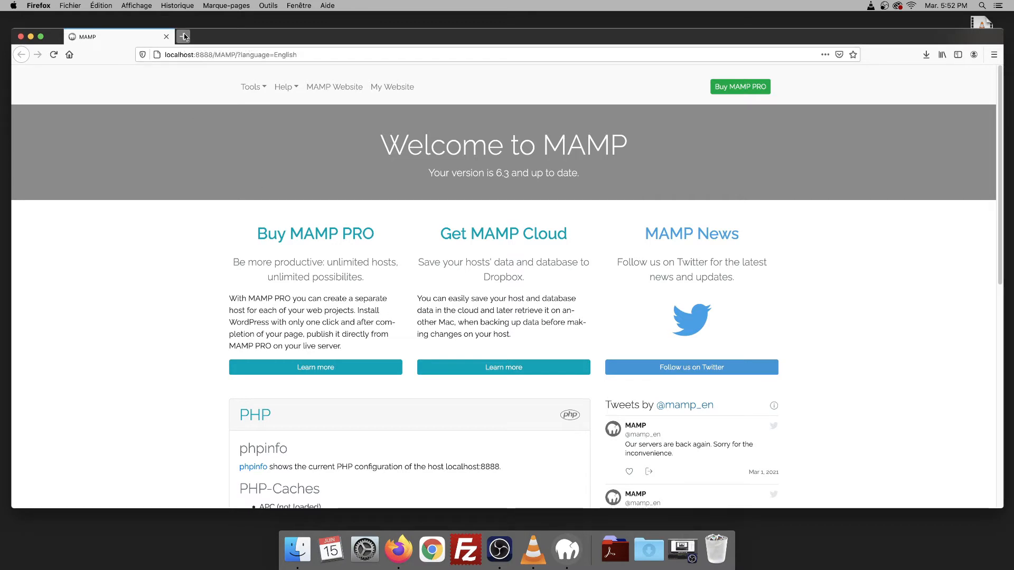
pyautogui.click(383, 218)
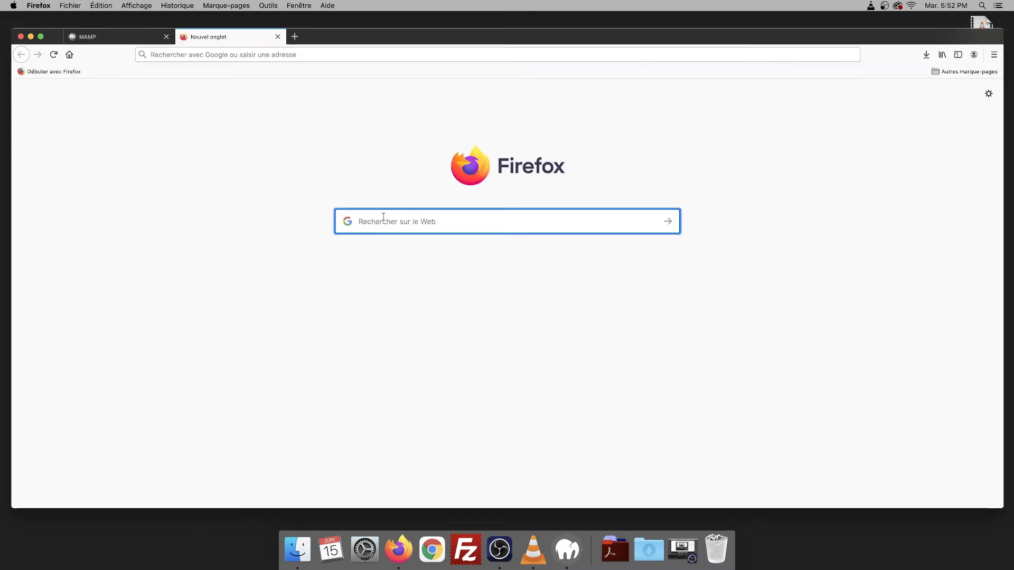
pyautogui.write('wordpress')
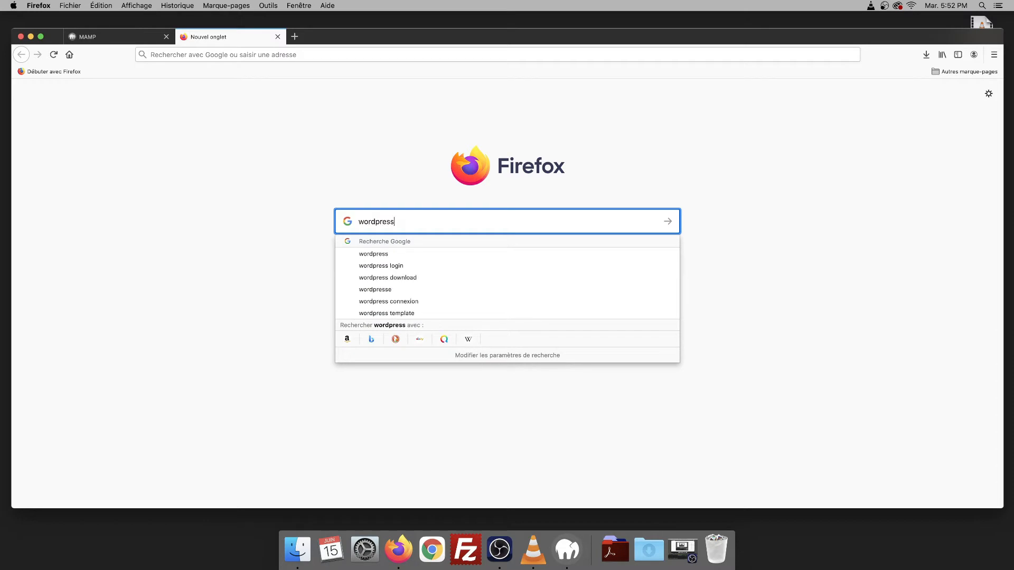
pyautogui.press('Return')
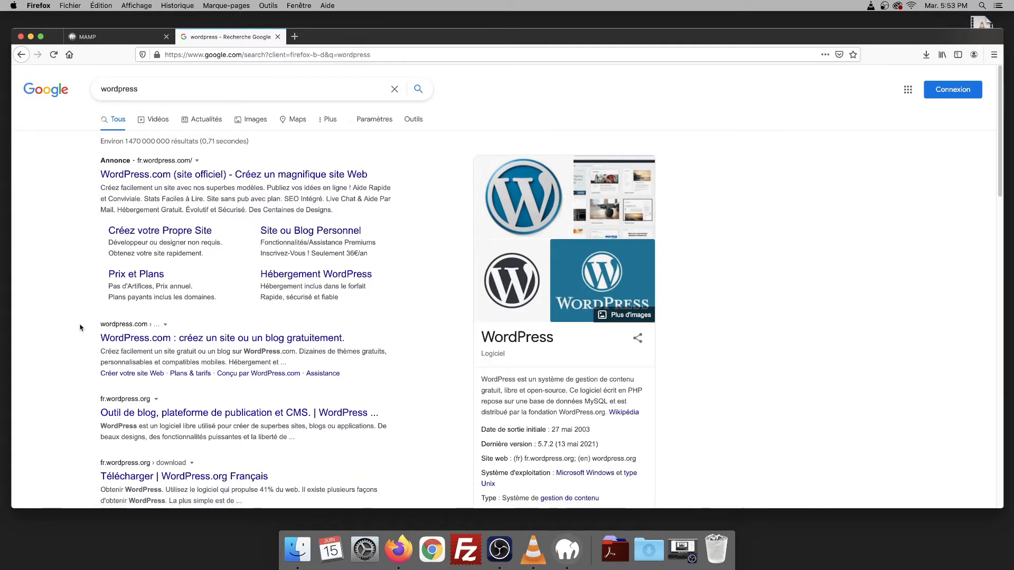
pyautogui.scroll(-3, 80, 327)
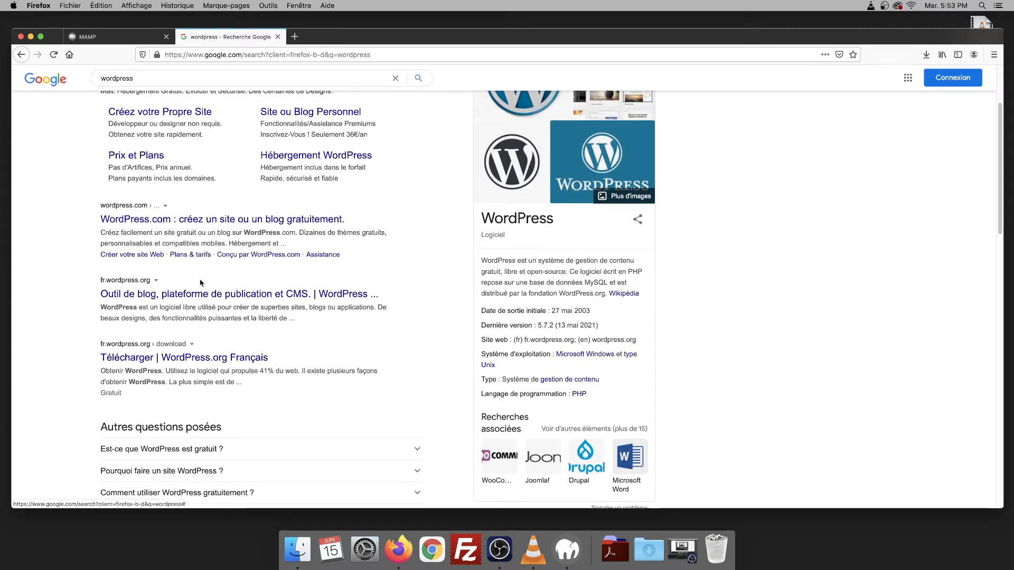
pyautogui.click(216, 296)
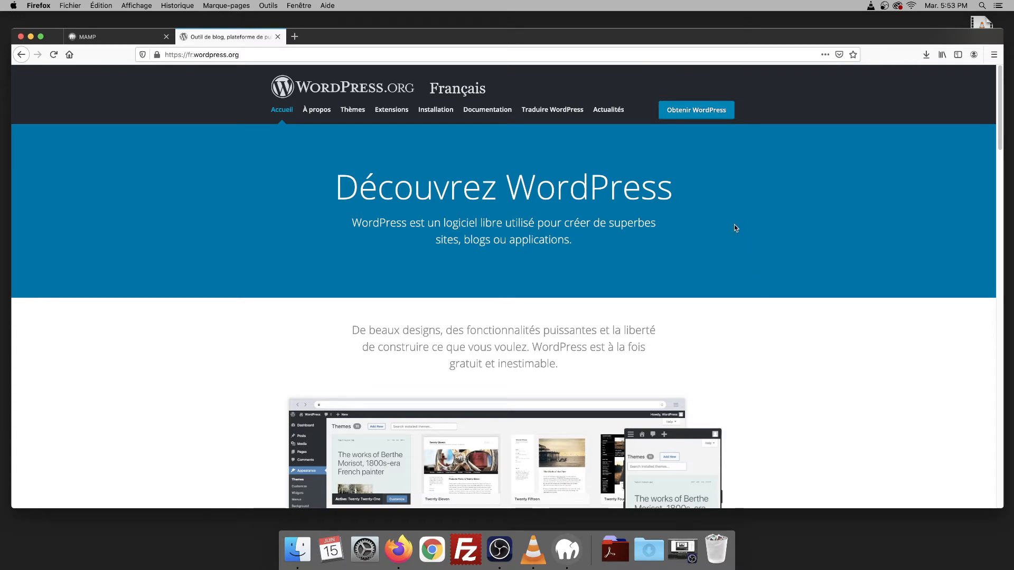
# - Download the WordPress 5.7.2 zip and unpack it with Archive Utility
pyautogui.click(693, 111)
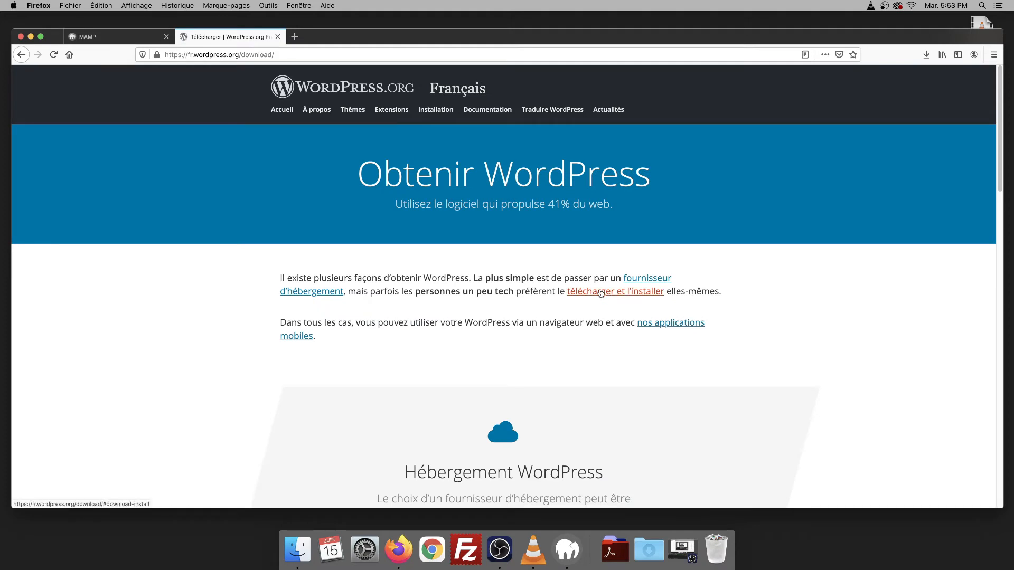
pyautogui.click(604, 293)
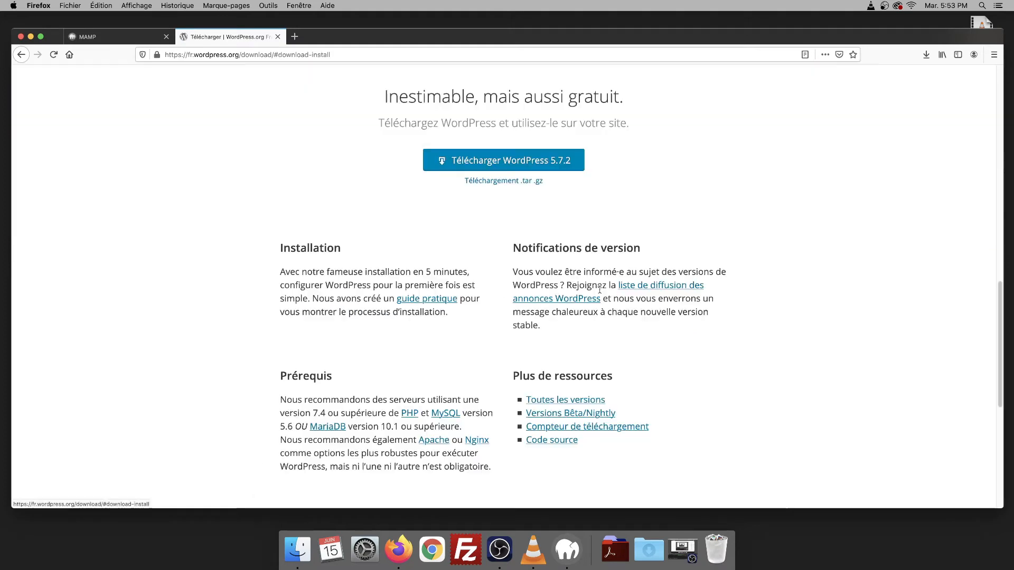
pyautogui.click(484, 160)
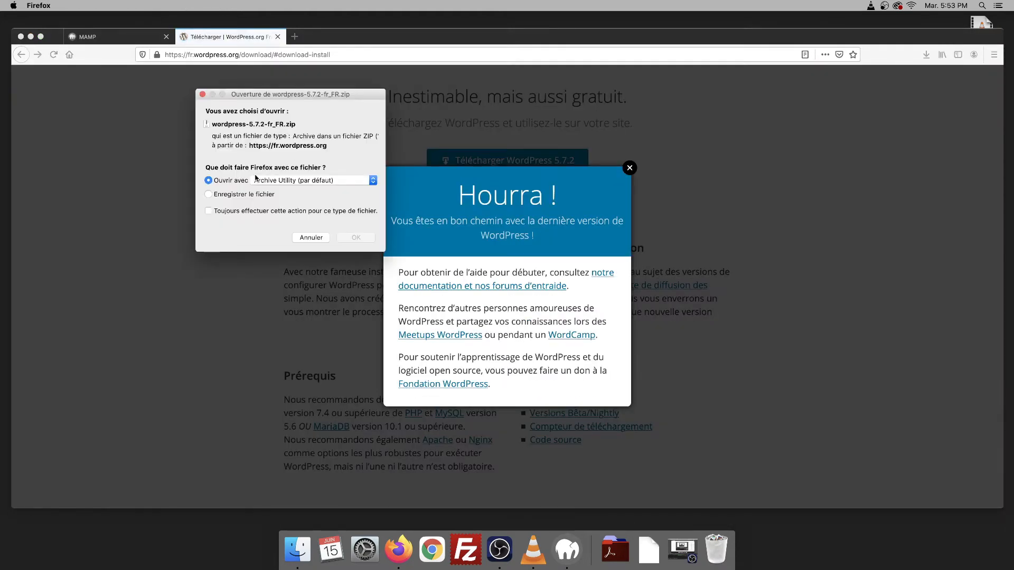
pyautogui.click(356, 237)
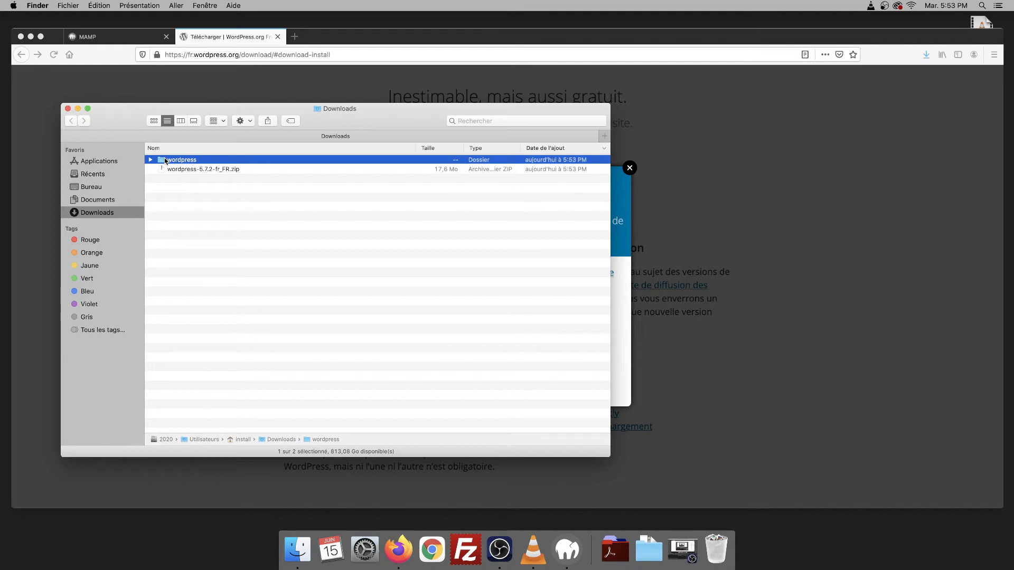
# - Open MAMP's htdocs folder beside Downloads and move the wordpress folder into it
pyautogui.click(297, 557)
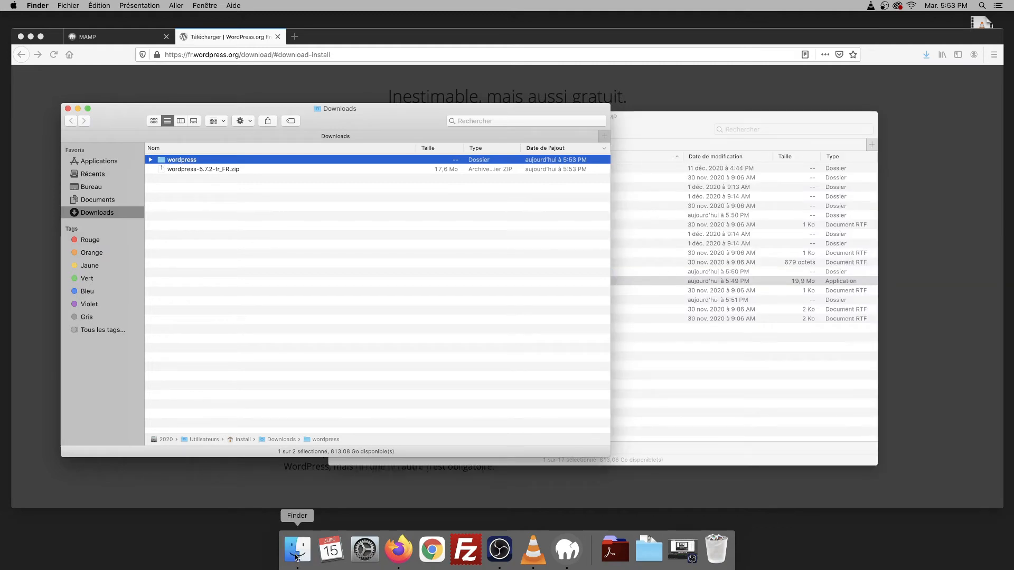
pyautogui.click(715, 376)
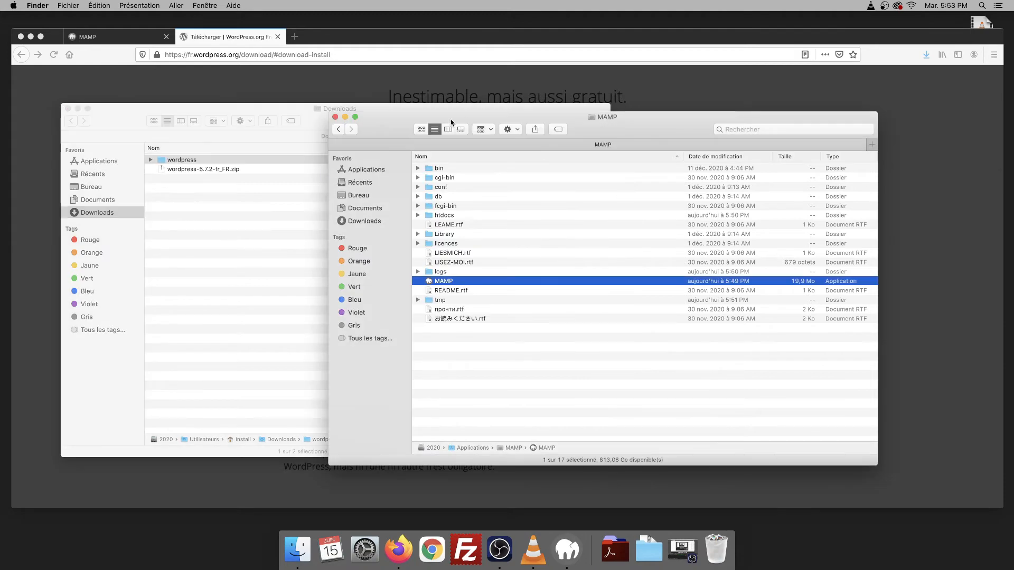
pyautogui.moveTo(451, 122); pyautogui.dragTo(514, 78)
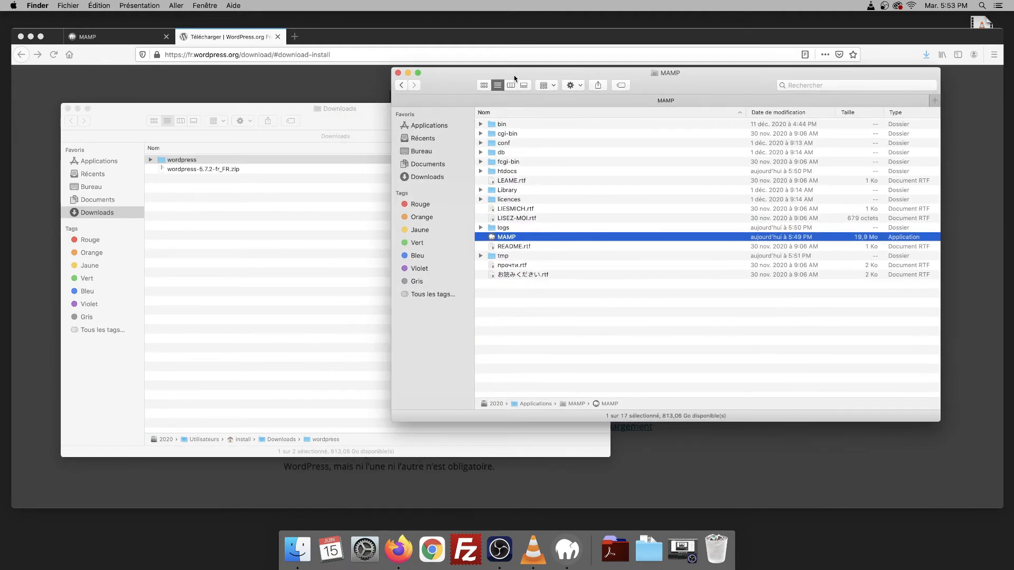
pyautogui.doubleClick(495, 170)
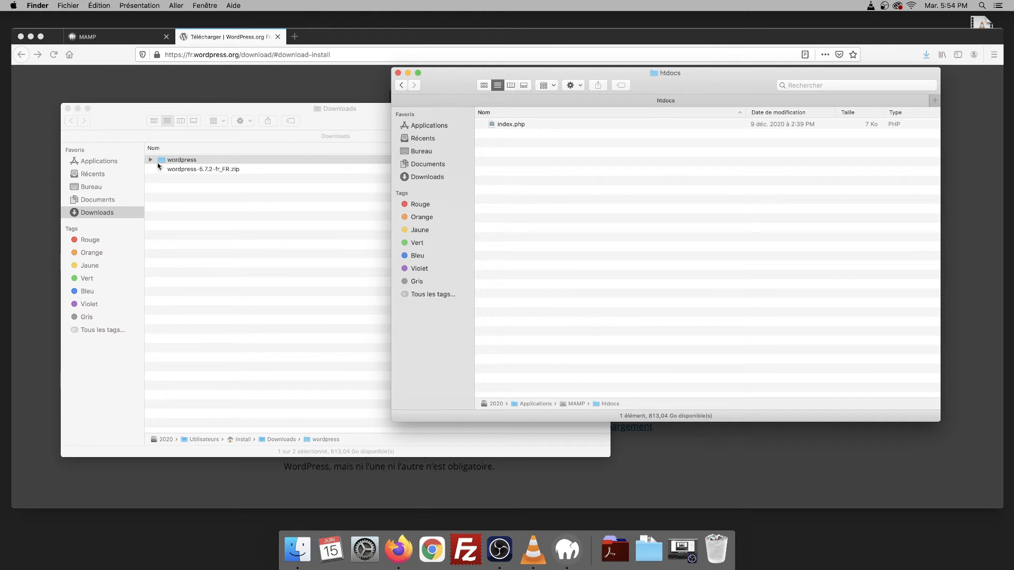
pyautogui.moveTo(161, 163); pyautogui.dragTo(585, 234)
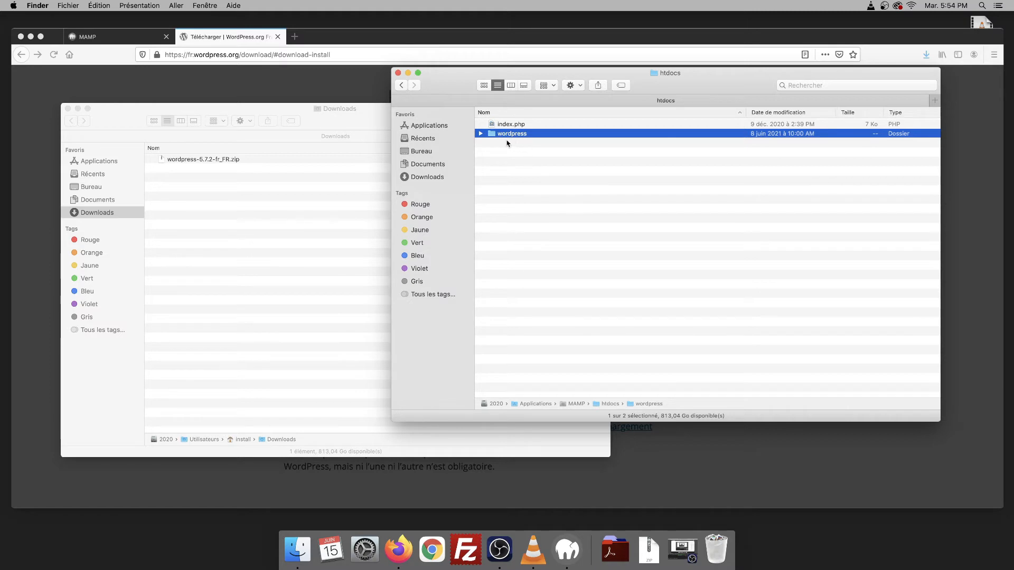
# - Check the wordpress folder's files and Get Info, then return to Firefox's MAMP welcome page
pyautogui.click(480, 134)
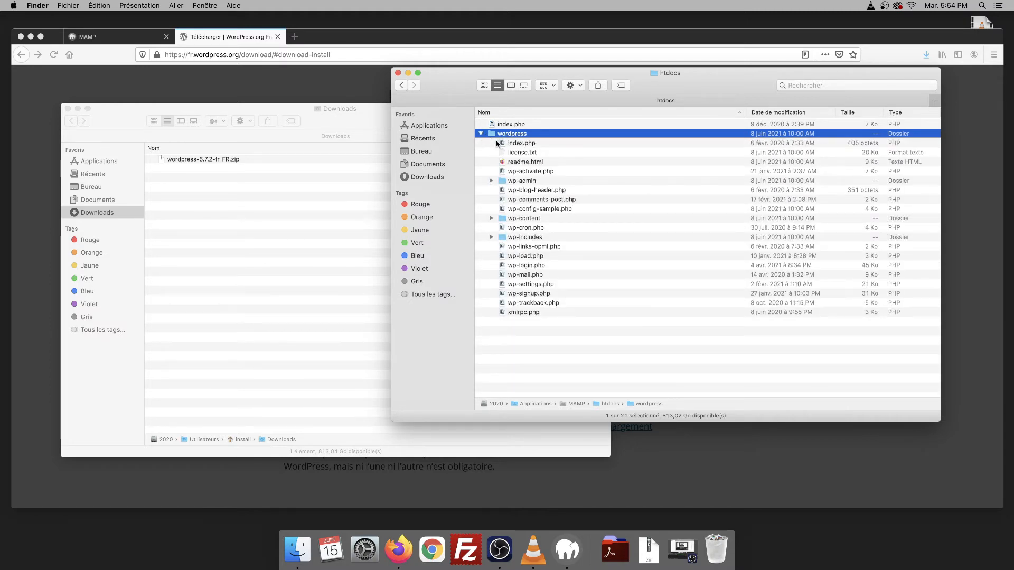
pyautogui.press('super+i')
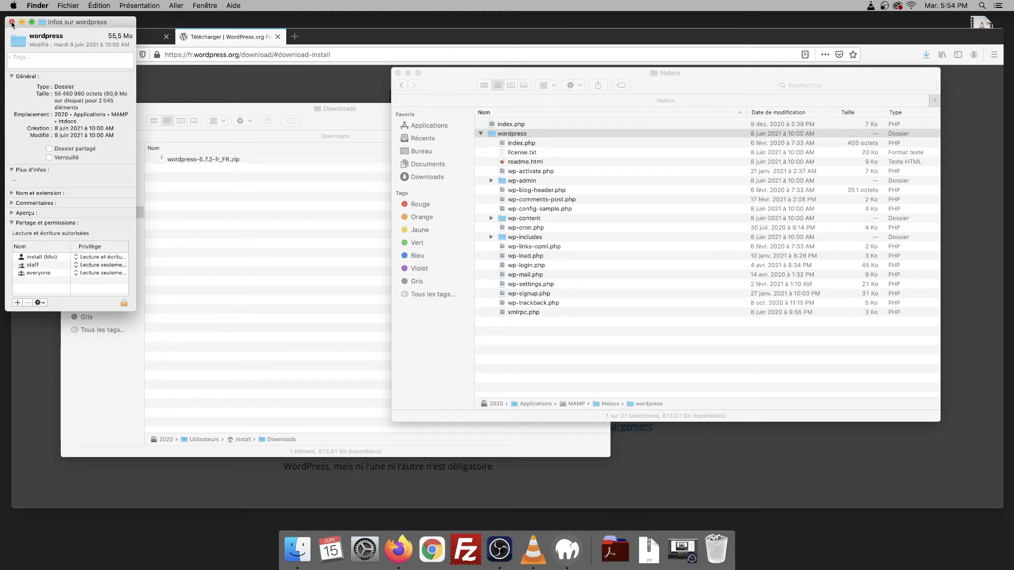
pyautogui.click(12, 22)
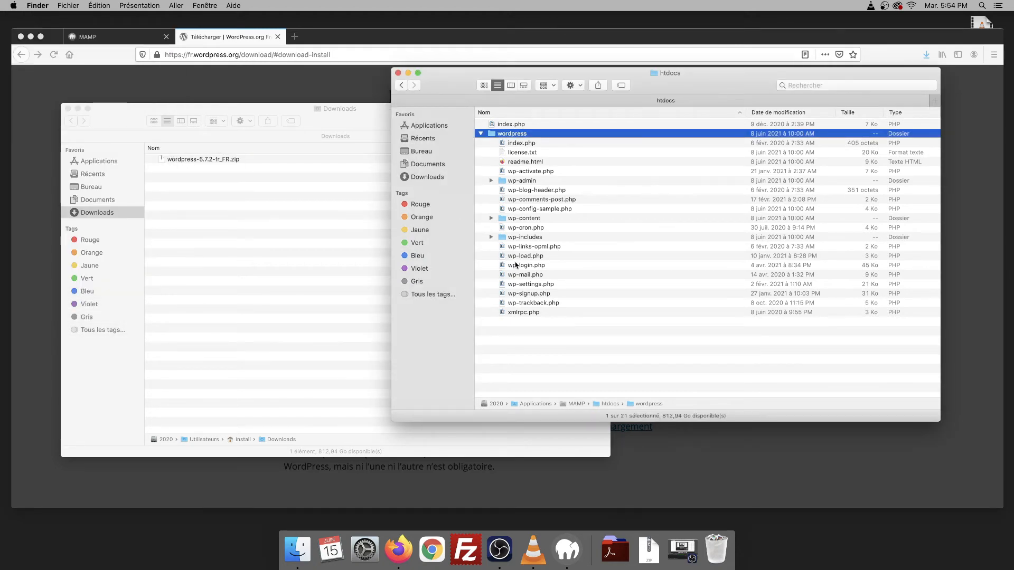
pyautogui.click(110, 36)
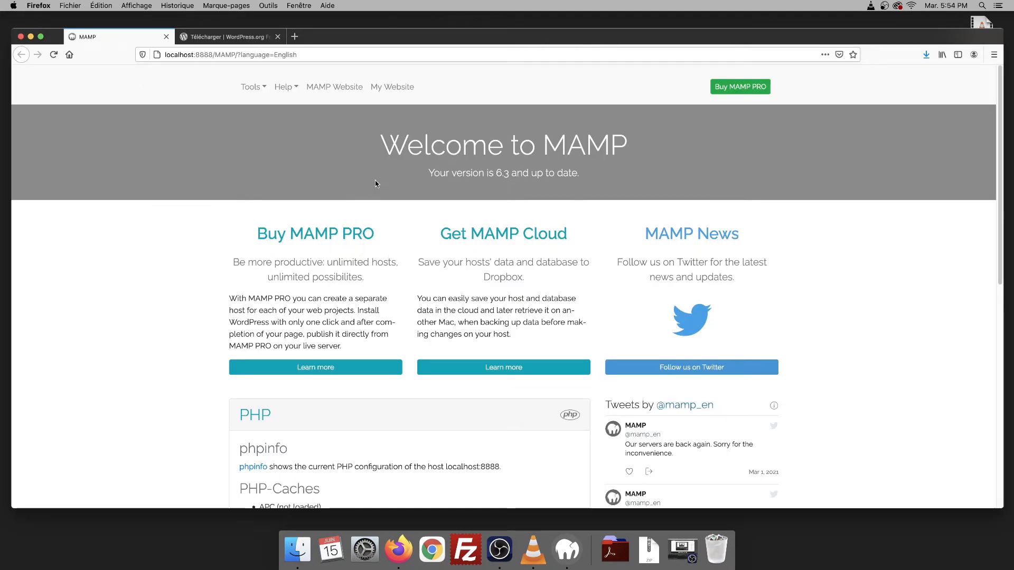
# - Load localhost:8888/wordpress, begin setup up to the database form, then return to the MAMP tab
pyautogui.click(395, 91)
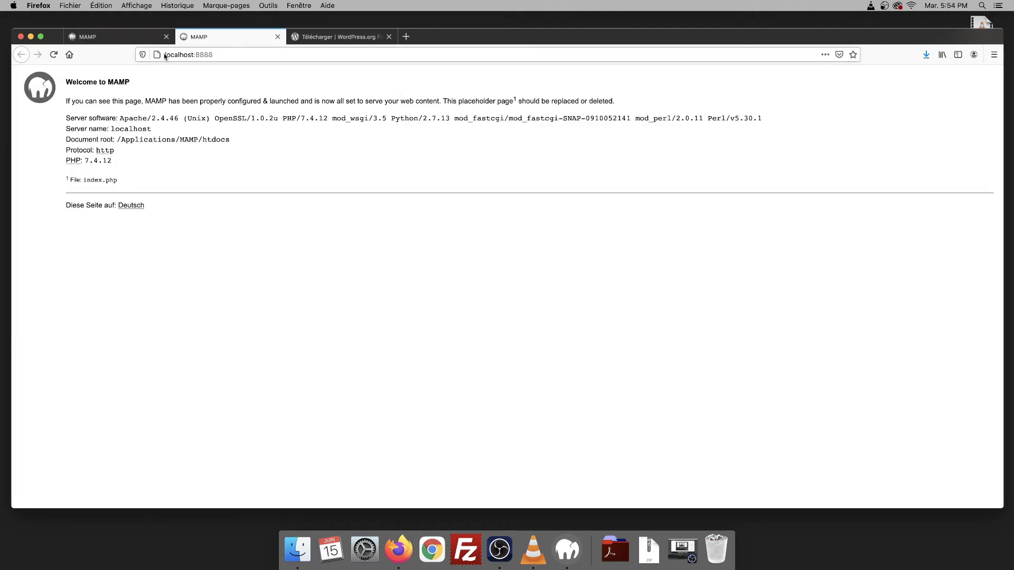
pyautogui.click(224, 56)
pyautogui.click(225, 56)
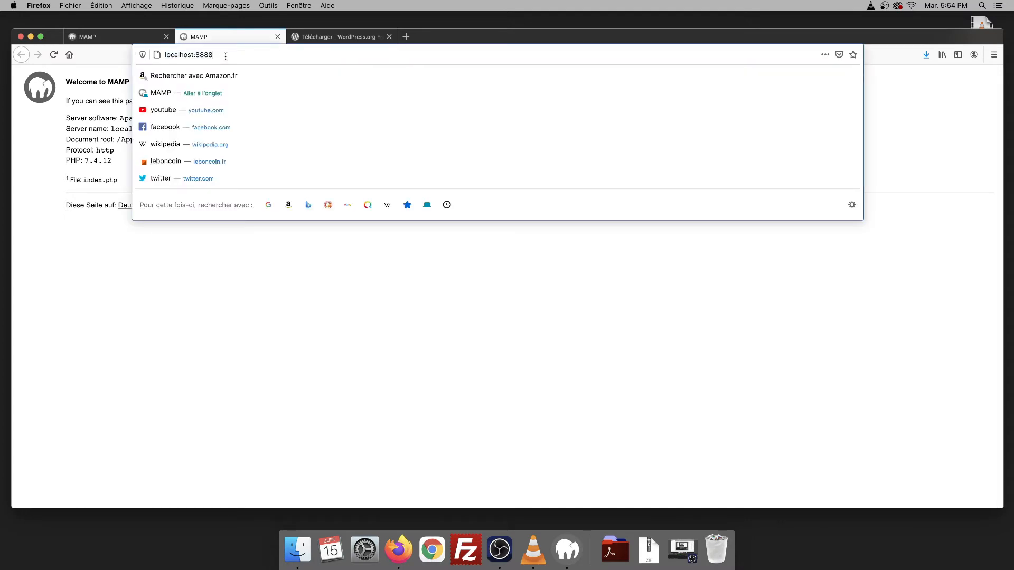
pyautogui.write('/')
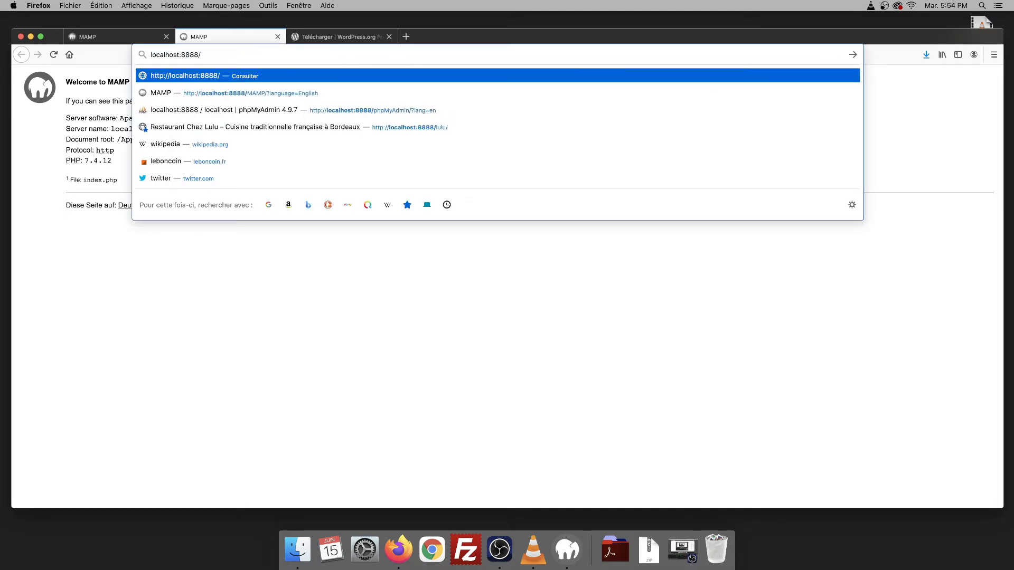
pyautogui.write('wo')
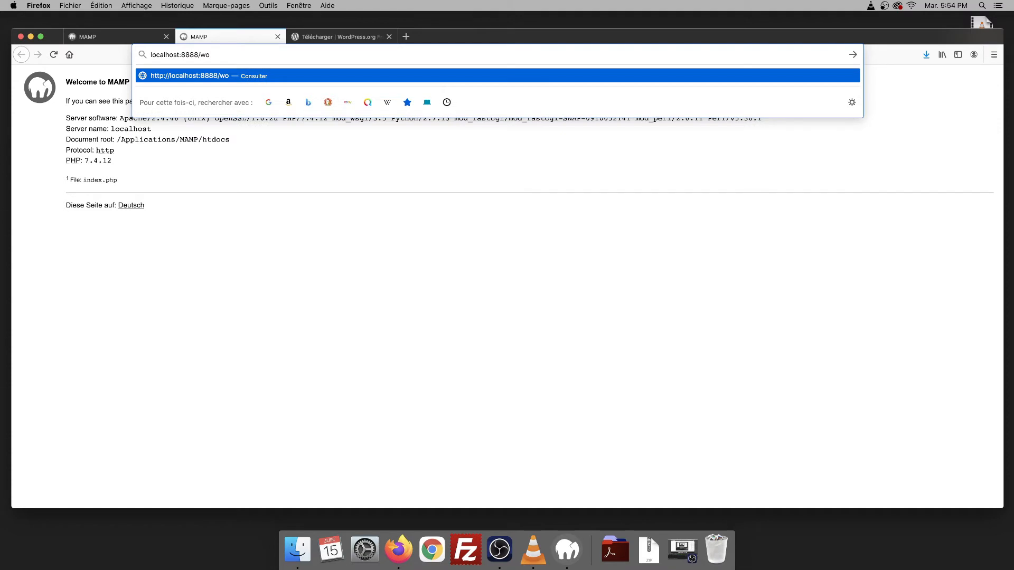
pyautogui.write('rdpress')
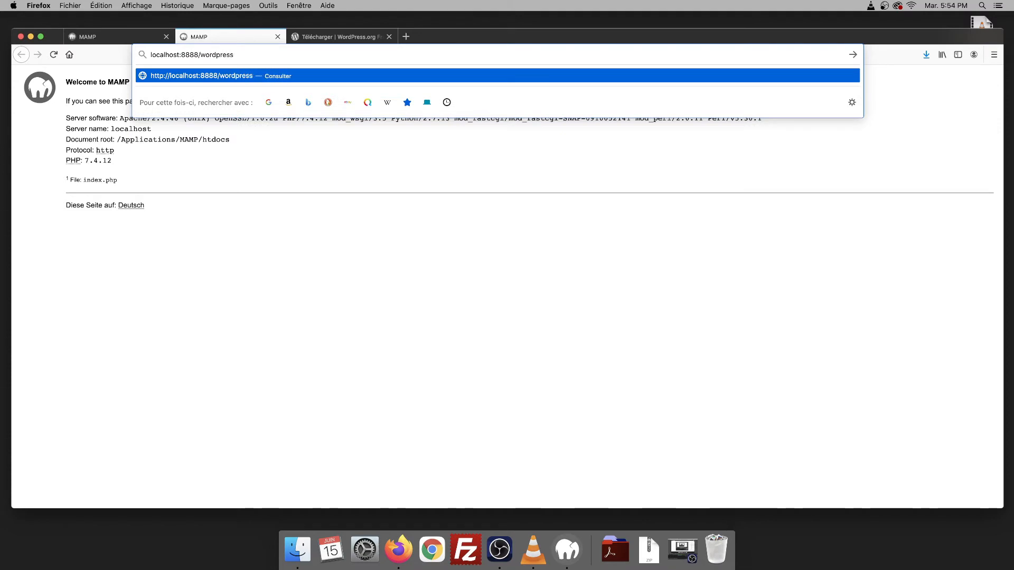
pyautogui.press('Return')
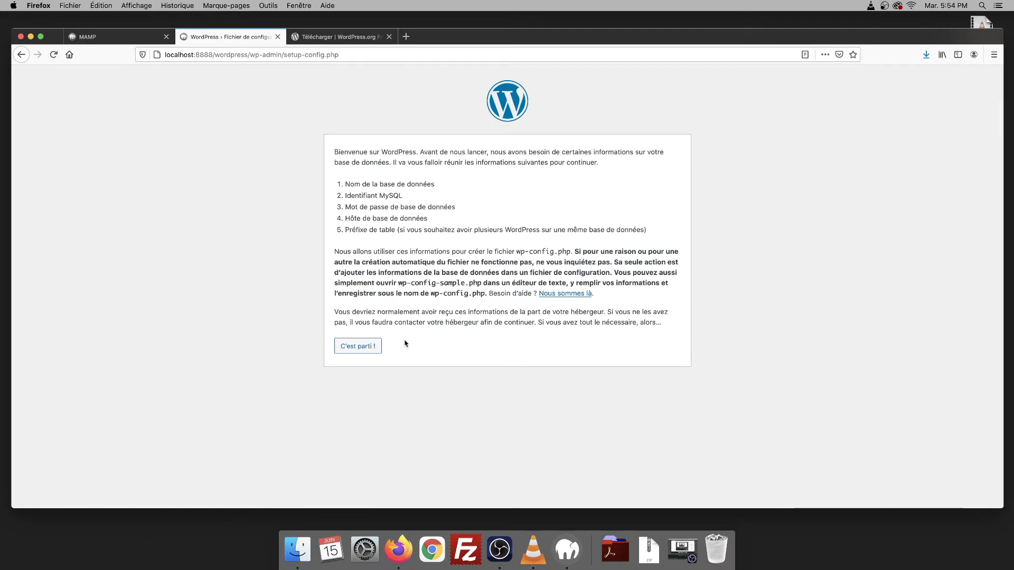
pyautogui.click(355, 347)
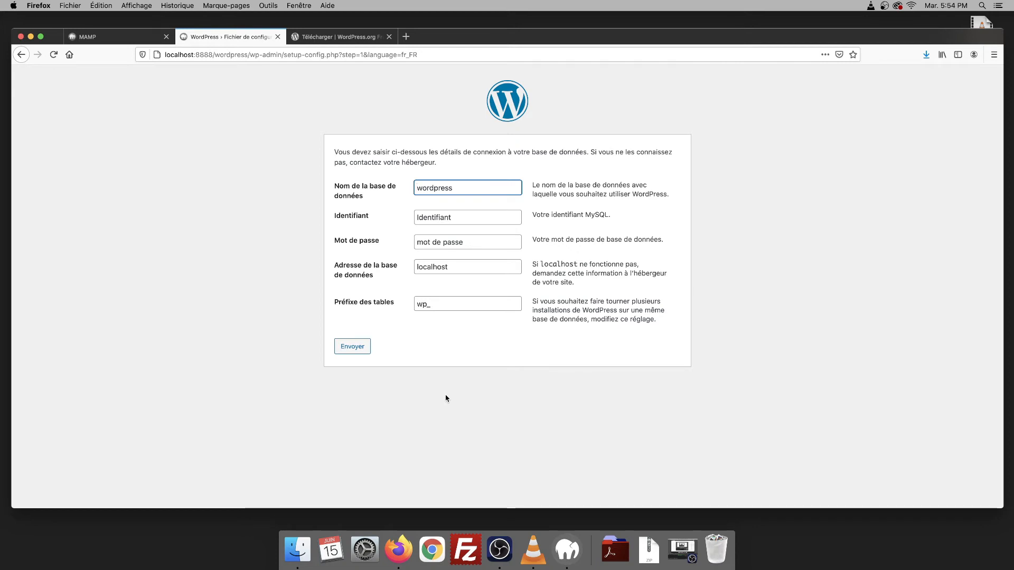
pyautogui.click(104, 36)
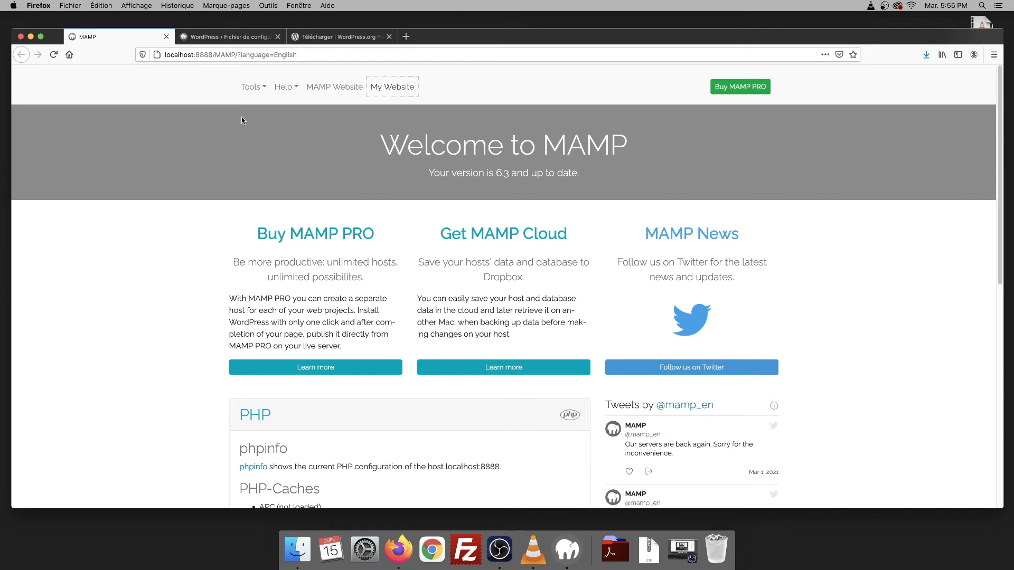
# - Open phpMyAdmin from MAMP's Tools menu and switch its interface to Français
pyautogui.click(260, 89)
pyautogui.click(265, 120)
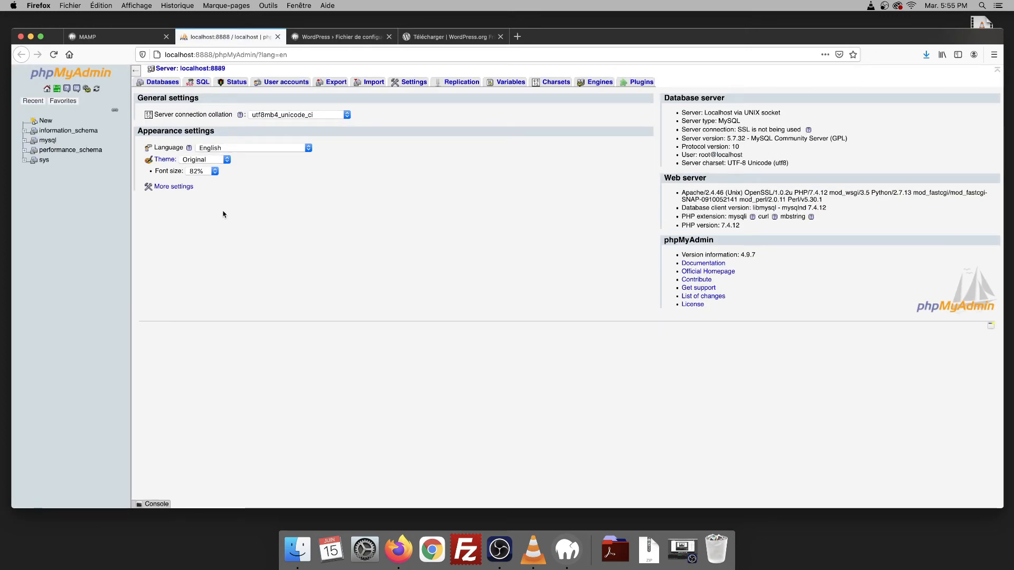
pyautogui.click(238, 148)
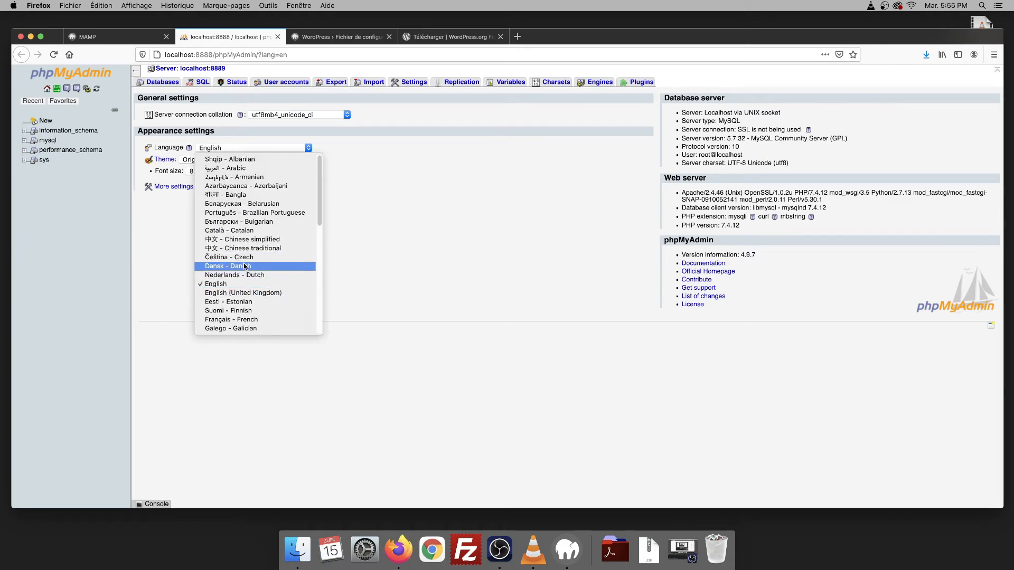
pyautogui.click(230, 320)
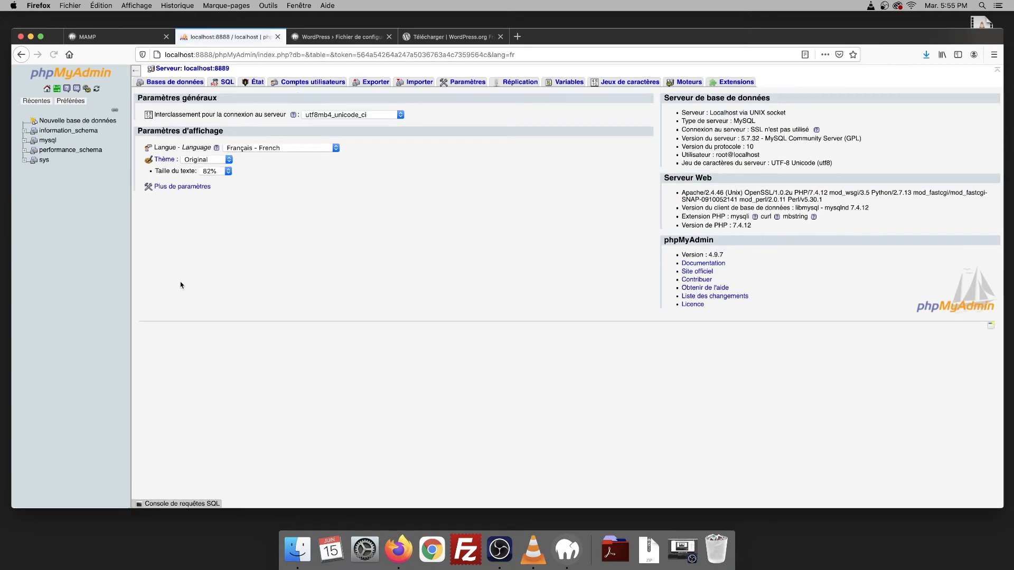
# - Create an empty database named 'wordpress' and go back to the WordPress setup form
pyautogui.click(74, 120)
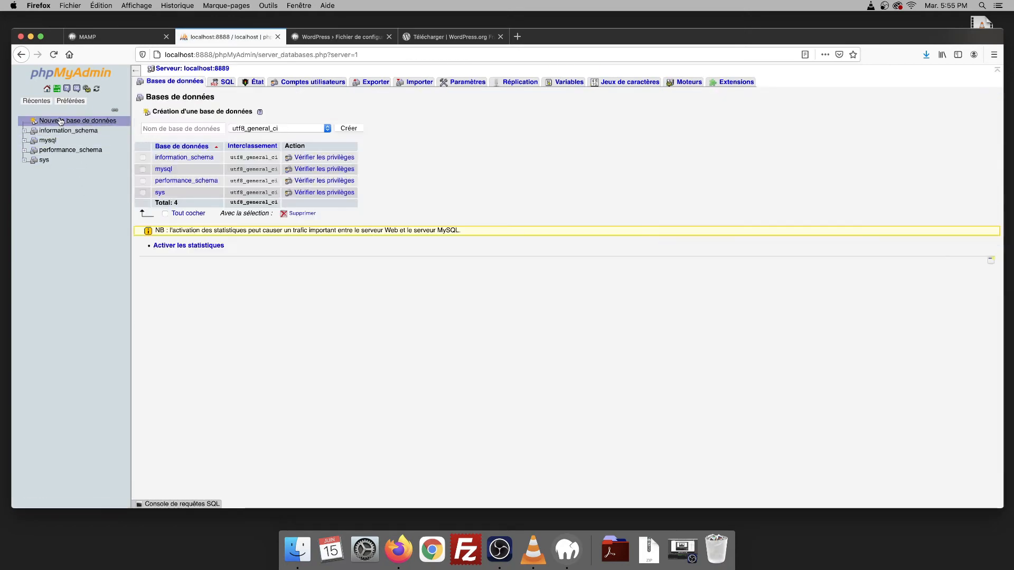
pyautogui.click(188, 125)
pyautogui.write('wordpress')
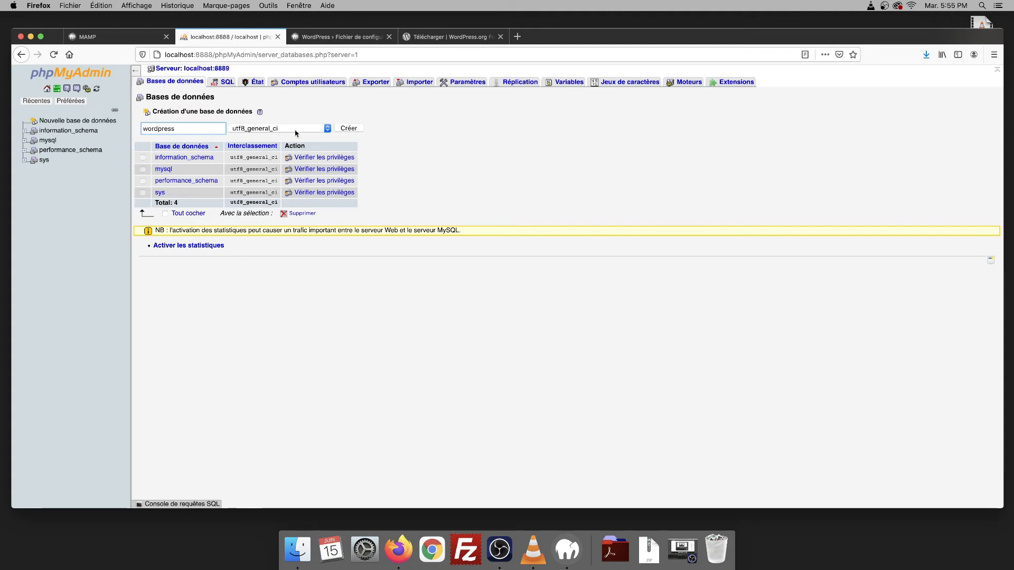
pyautogui.click(353, 129)
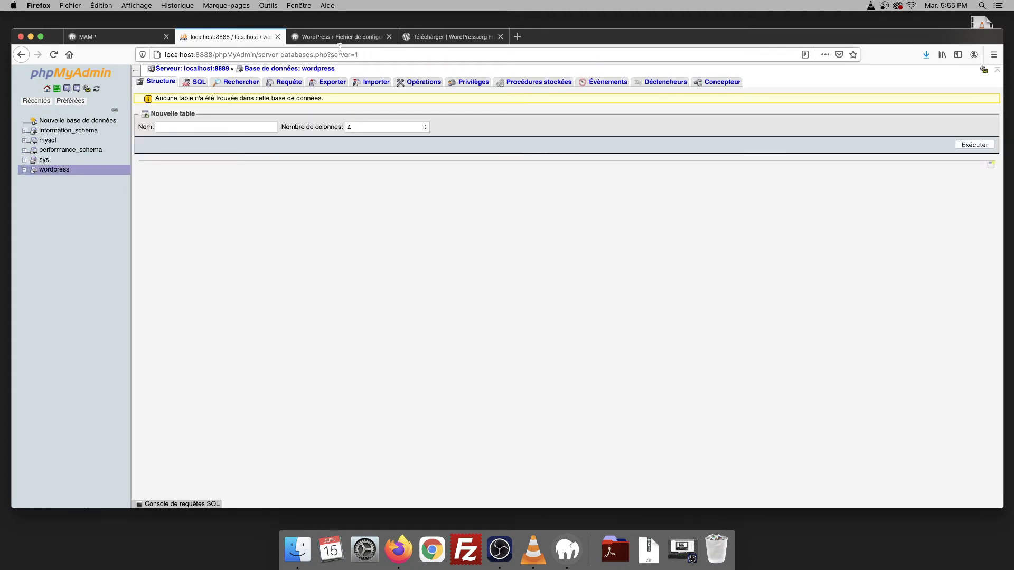
pyautogui.click(321, 34)
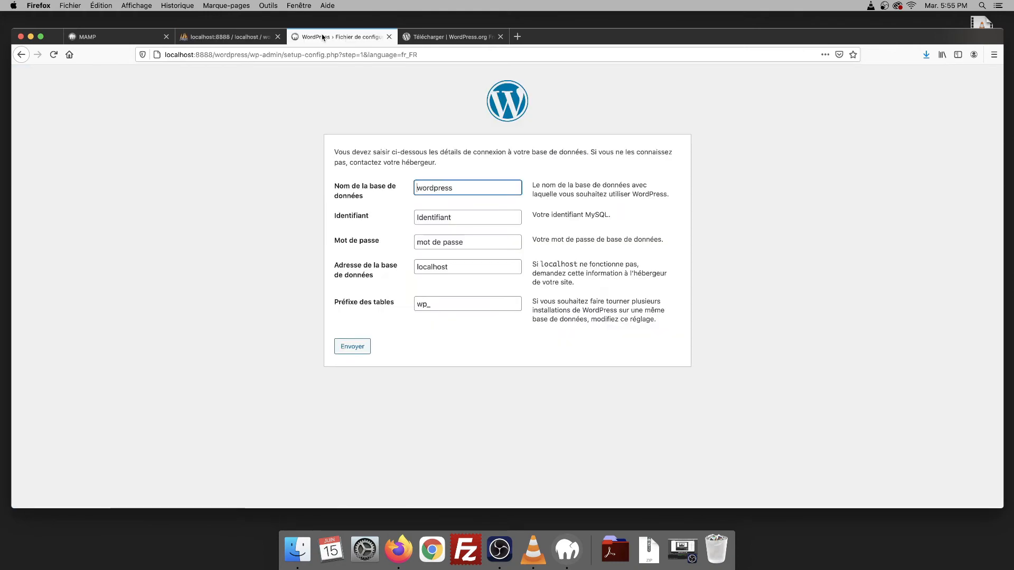
# - Fill in the MySQL username and password for database wordpress, then return to the MAMP start page
pyautogui.moveTo(468, 187); pyautogui.dragTo(380, 185)
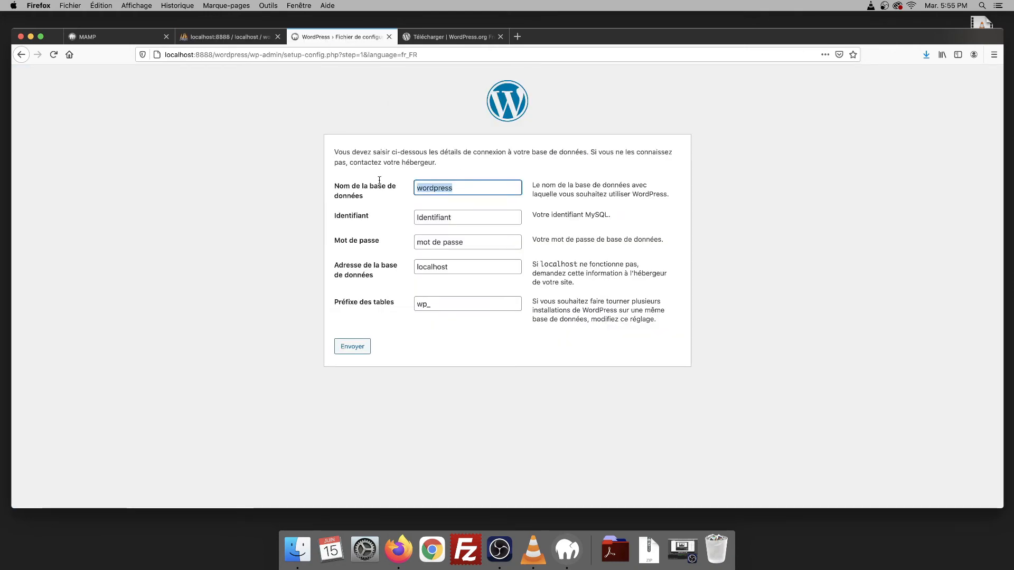
pyautogui.press('Tab')
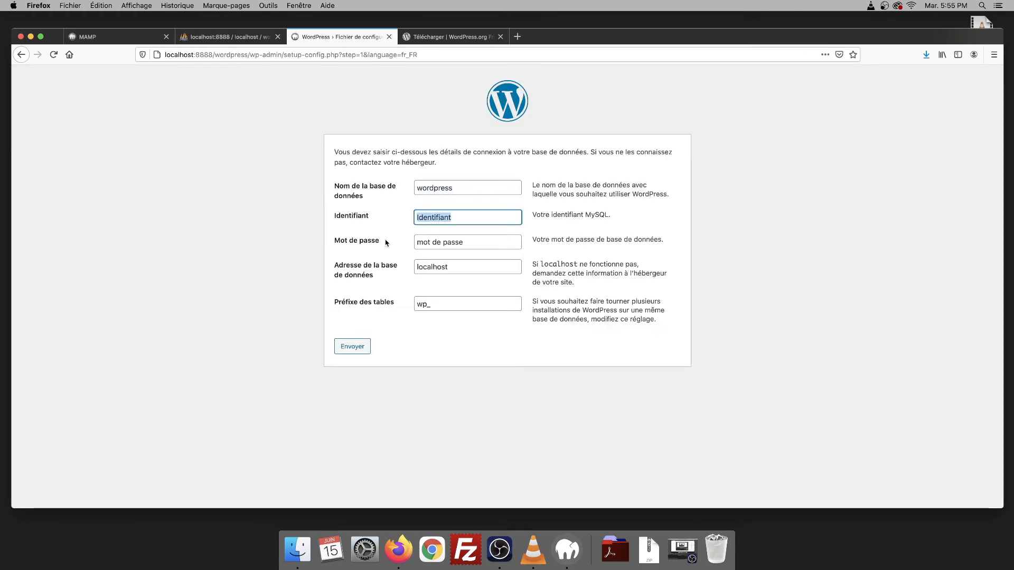
pyautogui.write('root')
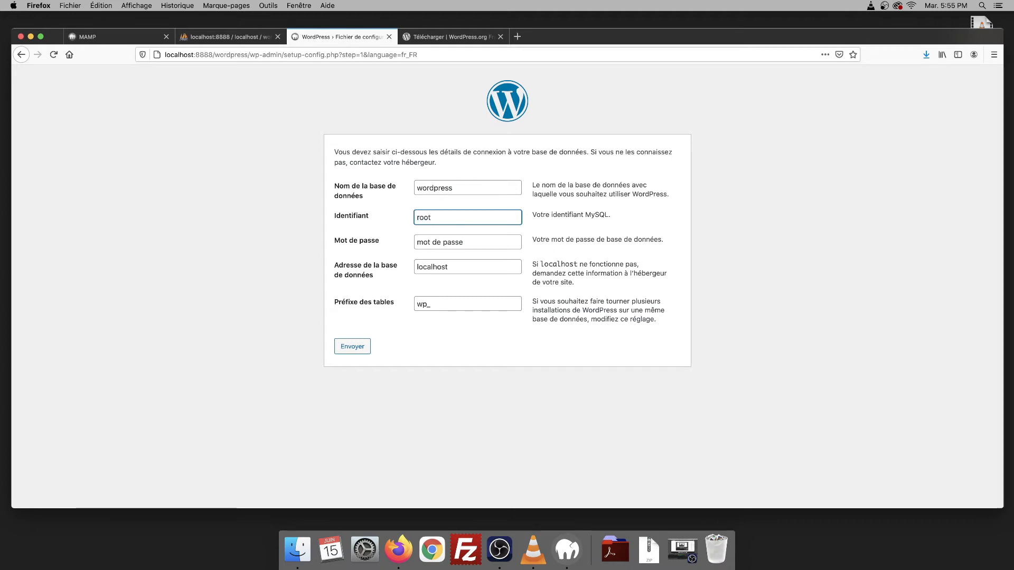
pyautogui.press('Tab')
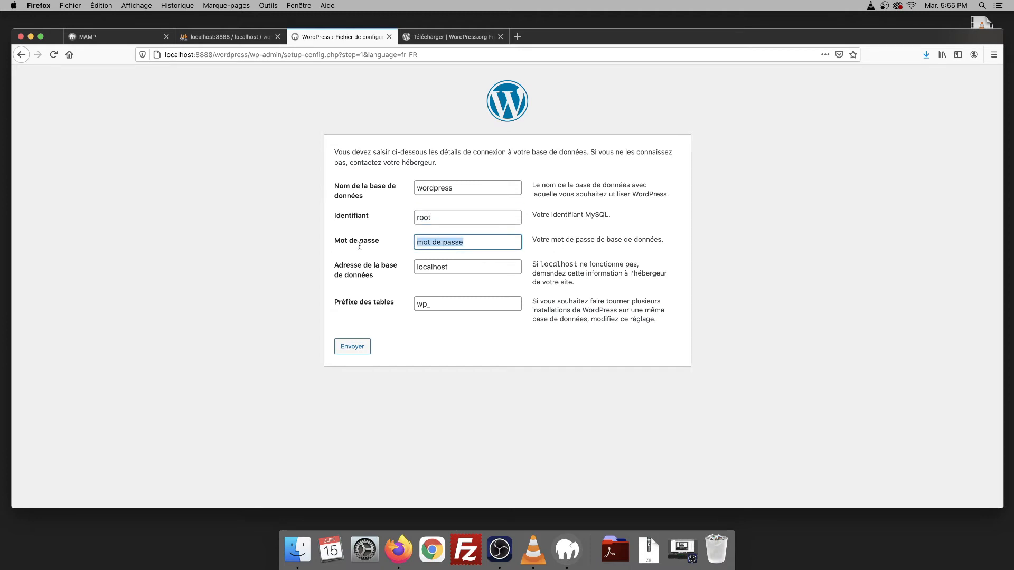
pyautogui.write('root')
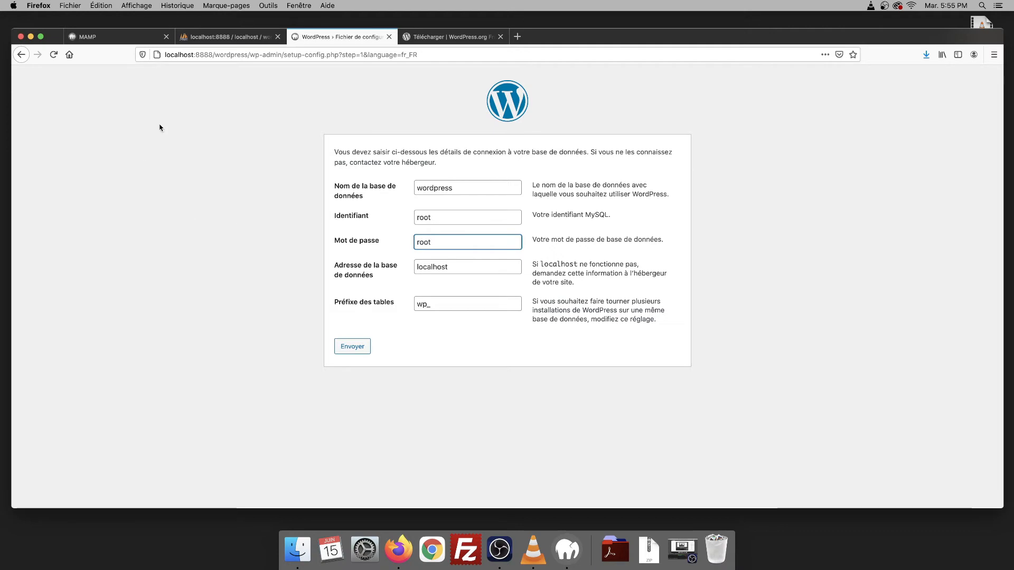
pyautogui.click(91, 36)
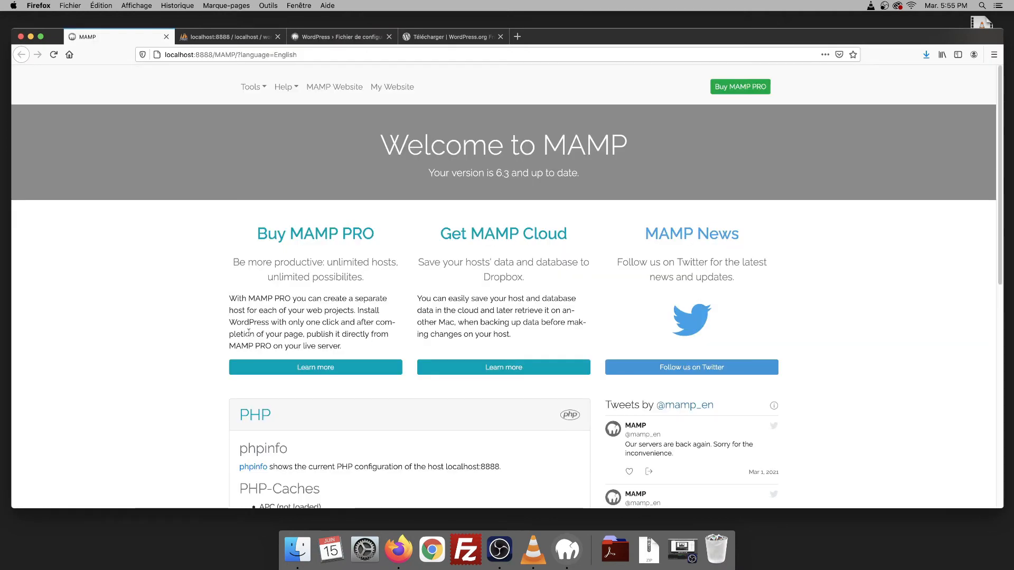
# - Check MAMP's MySQL connection parameters, then submit the WordPress database form with host localhost and prefix wp_
pyautogui.scroll(-5, 200, 333)
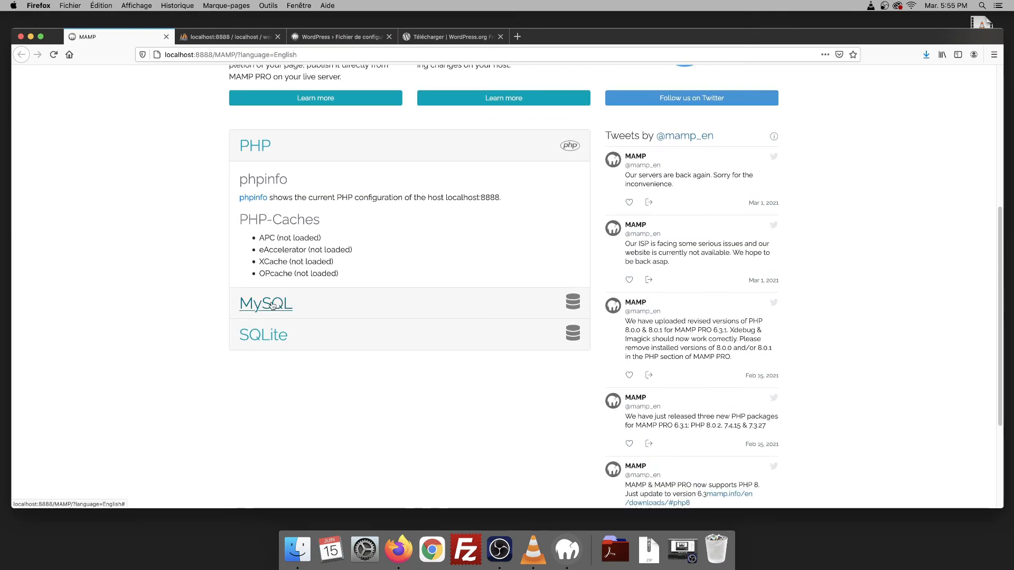
pyautogui.click(276, 305)
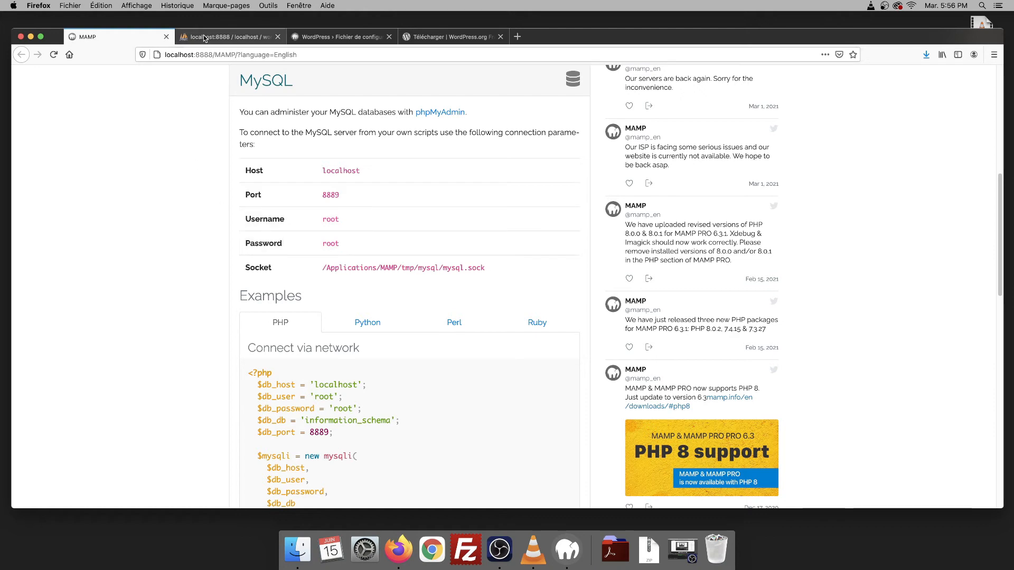
pyautogui.click(347, 39)
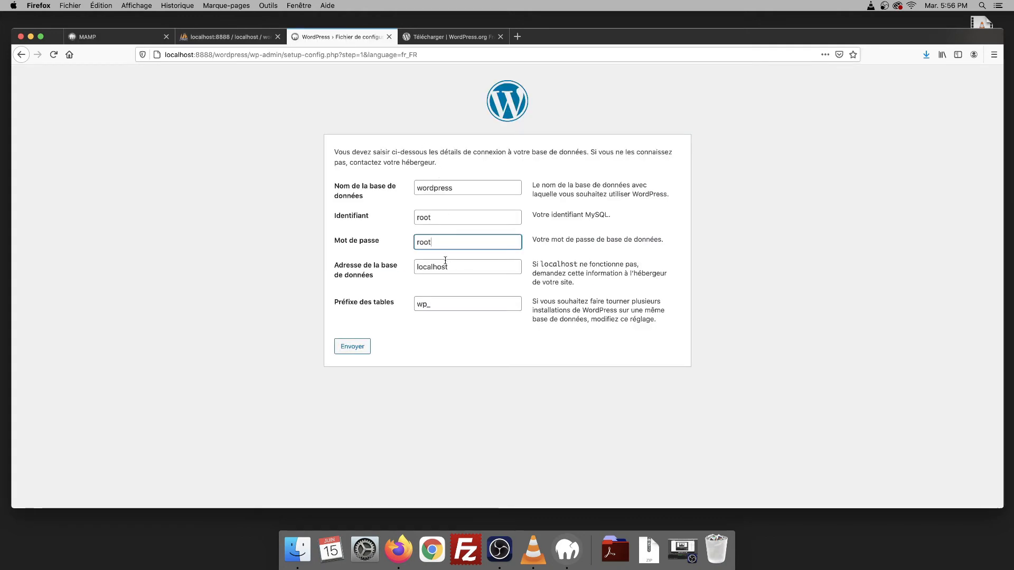
pyautogui.click(432, 303)
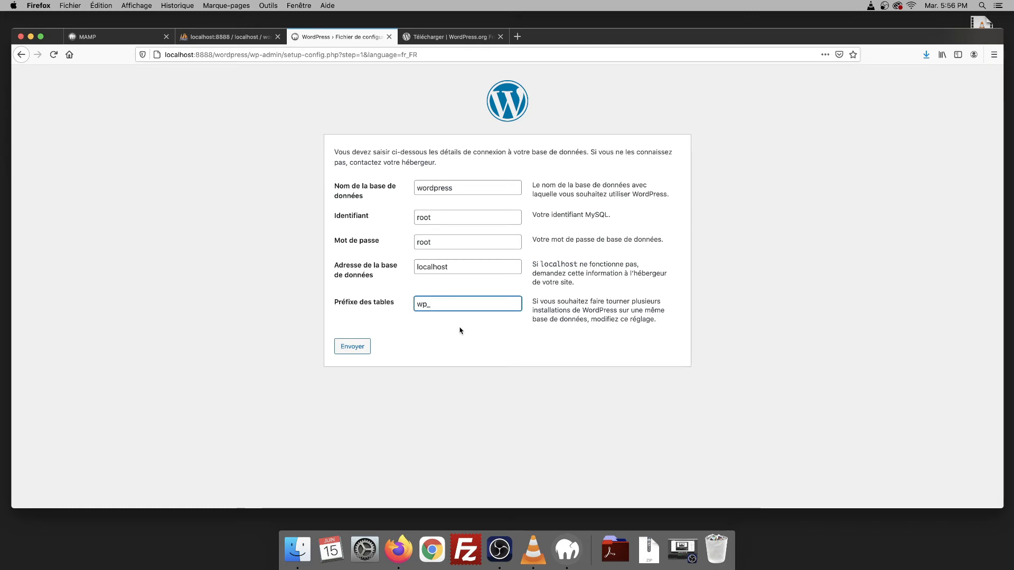
pyautogui.click(347, 347)
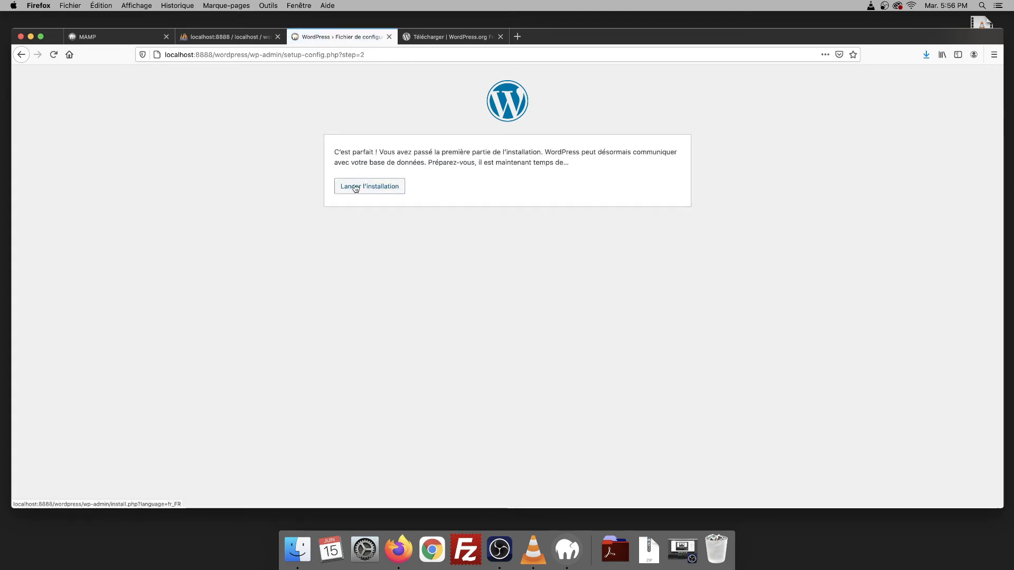
# - Launch the installation and enter the site title 'Mon super site'
pyautogui.click(355, 188)
pyautogui.scroll(-1, 263, 297)
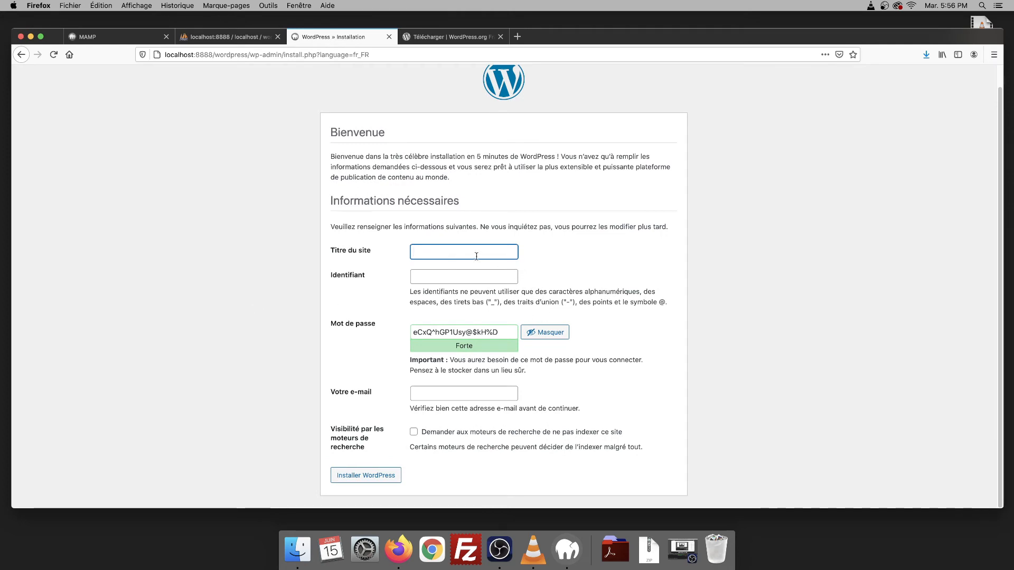
pyautogui.write('Mon super site')
# - Fill in the admin username, keep the strong suggested password, add the e-mail, and install WordPress
pyautogui.click(459, 279)
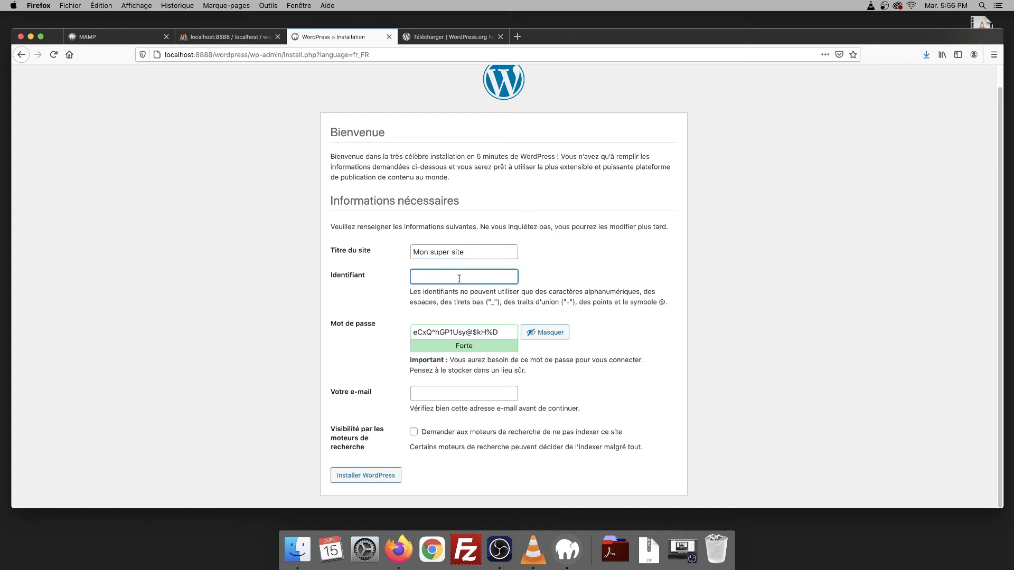
pyautogui.write('guillaume')
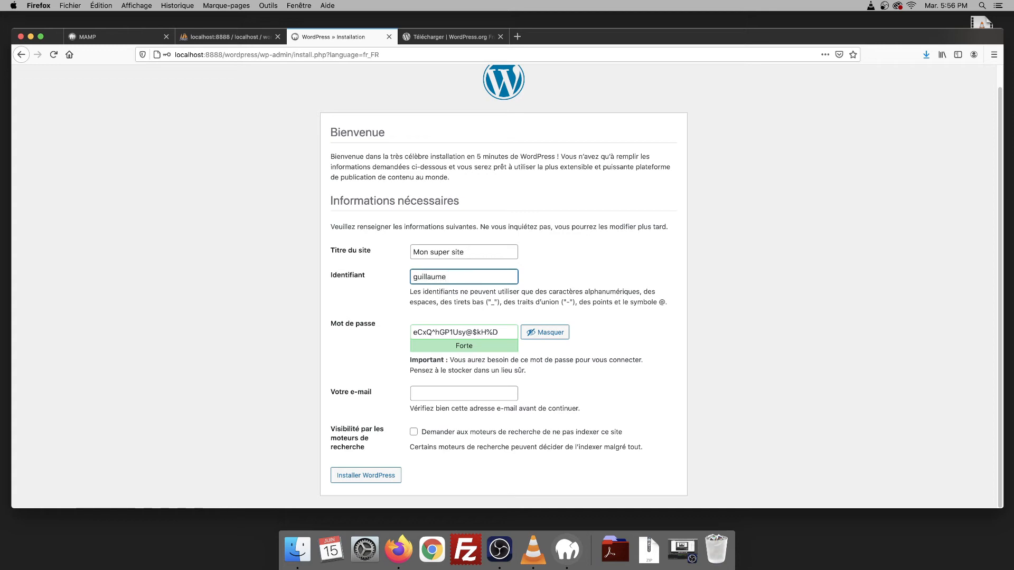
pyautogui.tripleClick(508, 332)
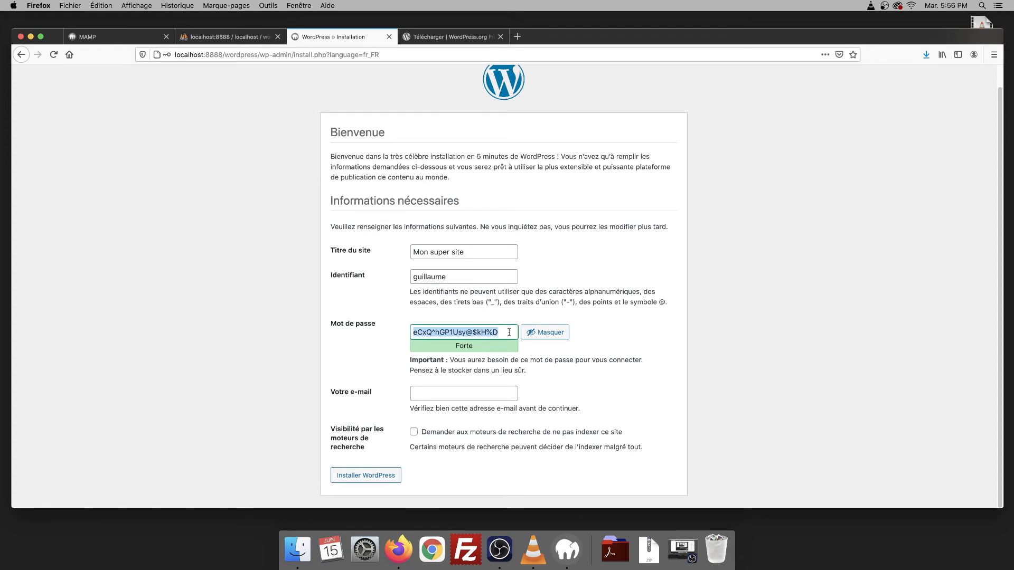
pyautogui.click(447, 393)
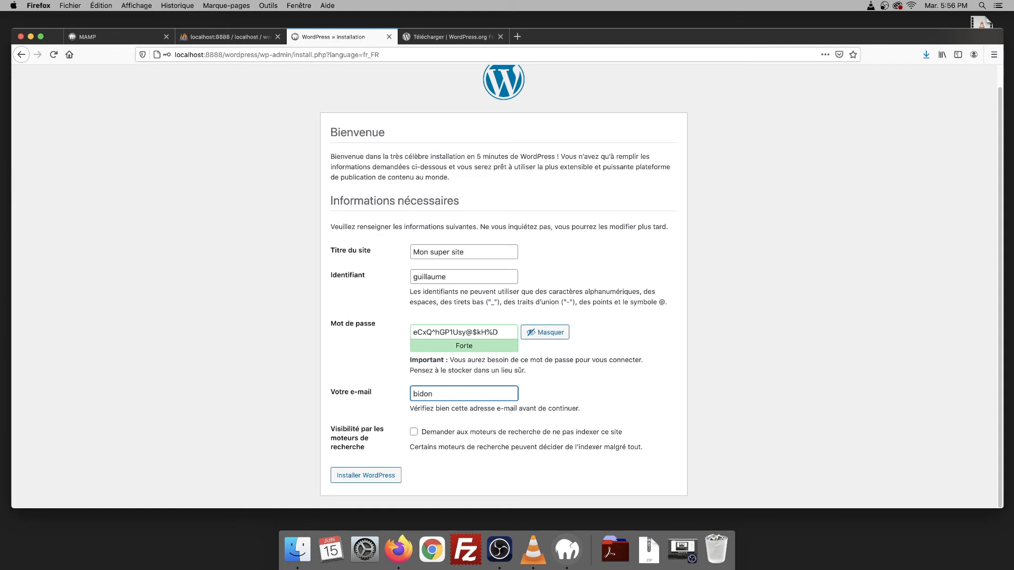
pyautogui.write('@bidon.com')
pyautogui.click(354, 477)
# - Log in to the Mon super site dashboard, view the front page, then log out
pyautogui.click(361, 262)
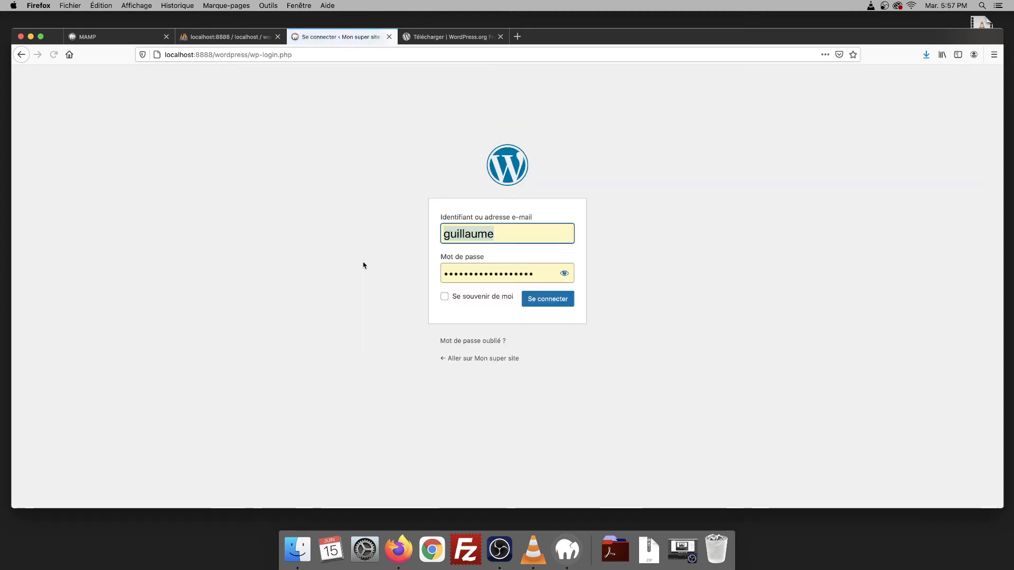
pyautogui.click(547, 301)
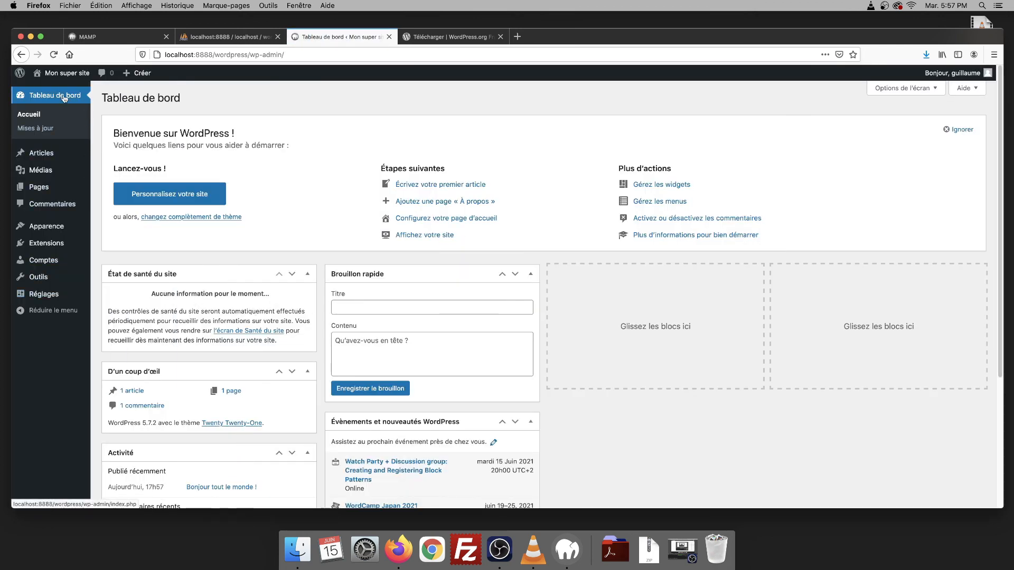
pyautogui.click(63, 74)
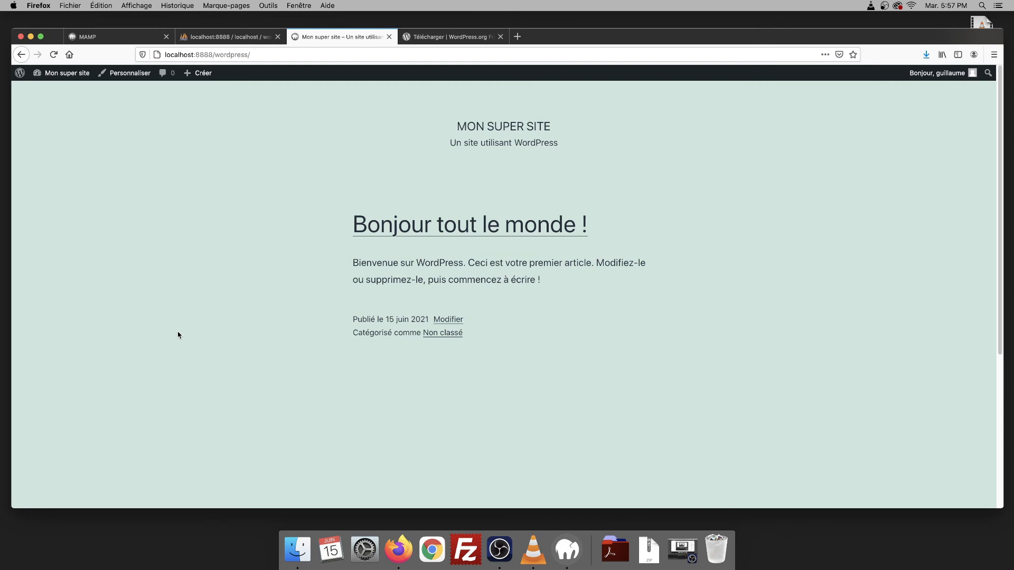
pyautogui.click(67, 74)
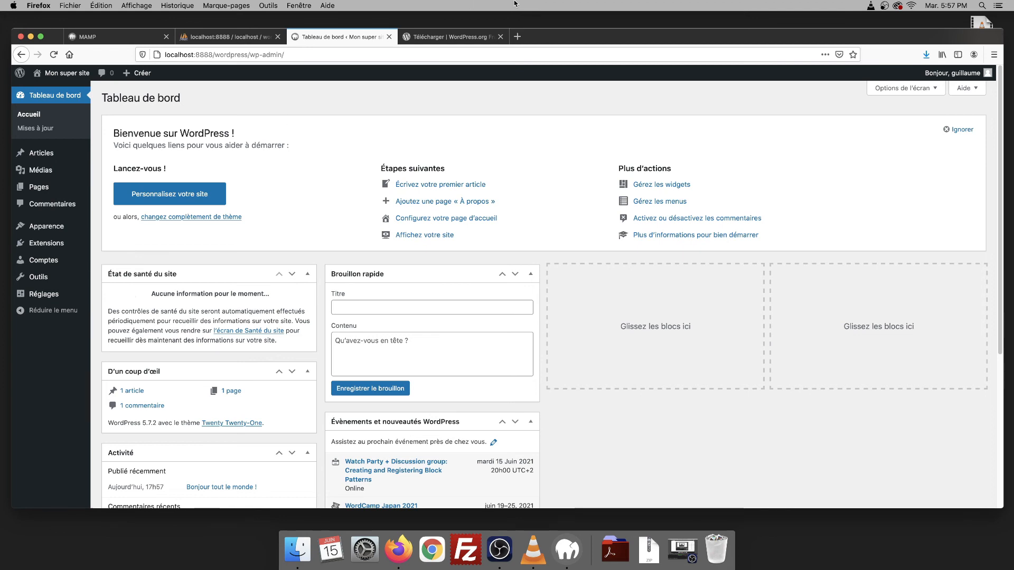
pyautogui.moveTo(950, 73)
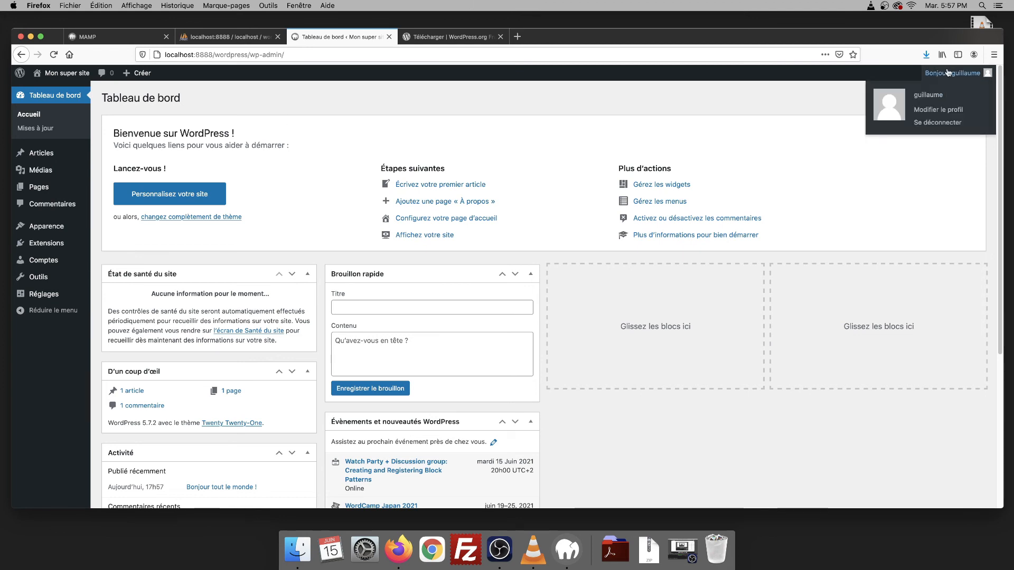
pyautogui.click(936, 124)
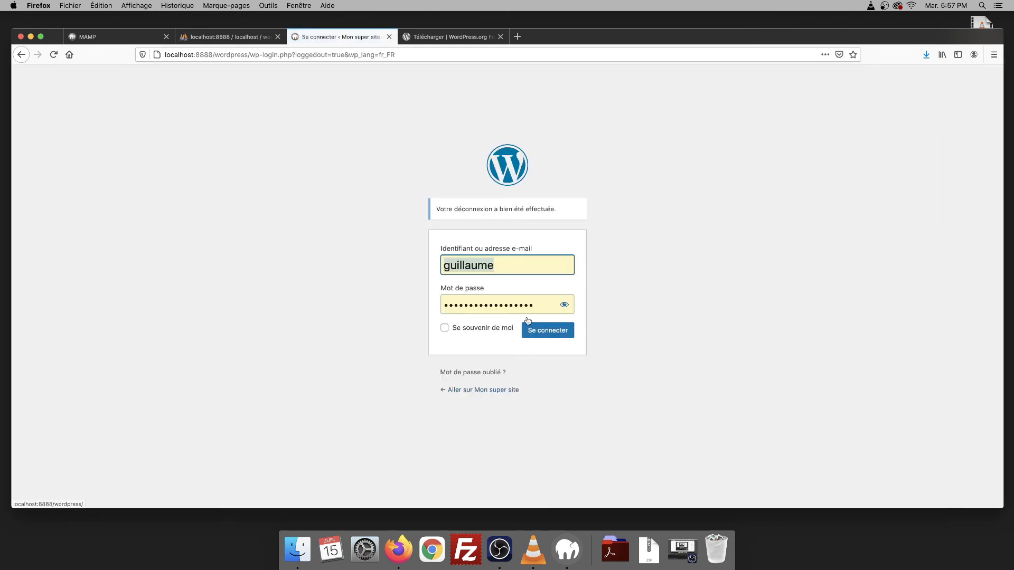
# - Close the login, download and phpMyAdmin tabs and quit Firefox
pyautogui.click(385, 36)
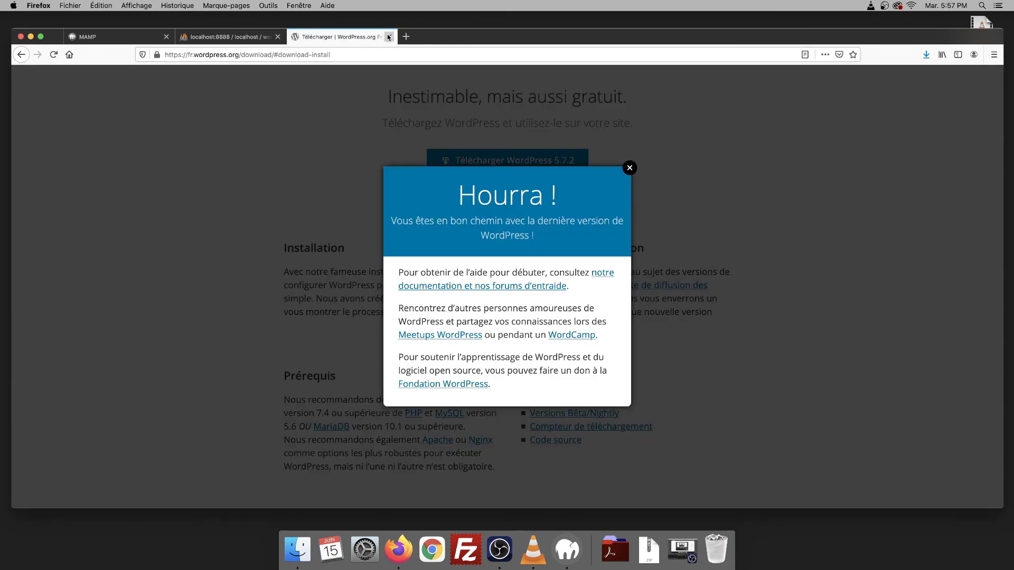
pyautogui.click(387, 37)
pyautogui.click(278, 36)
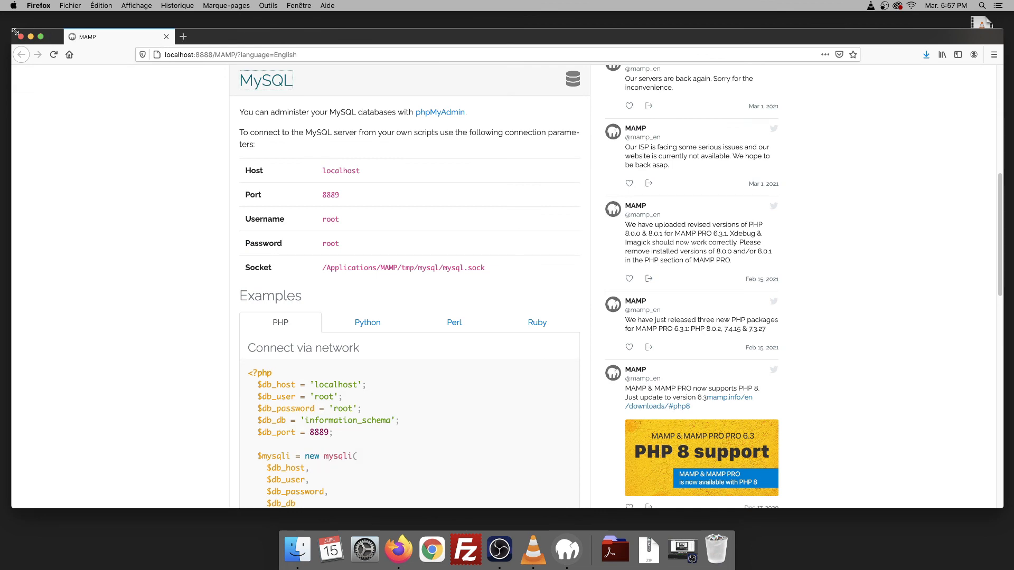
pyautogui.click(40, 6)
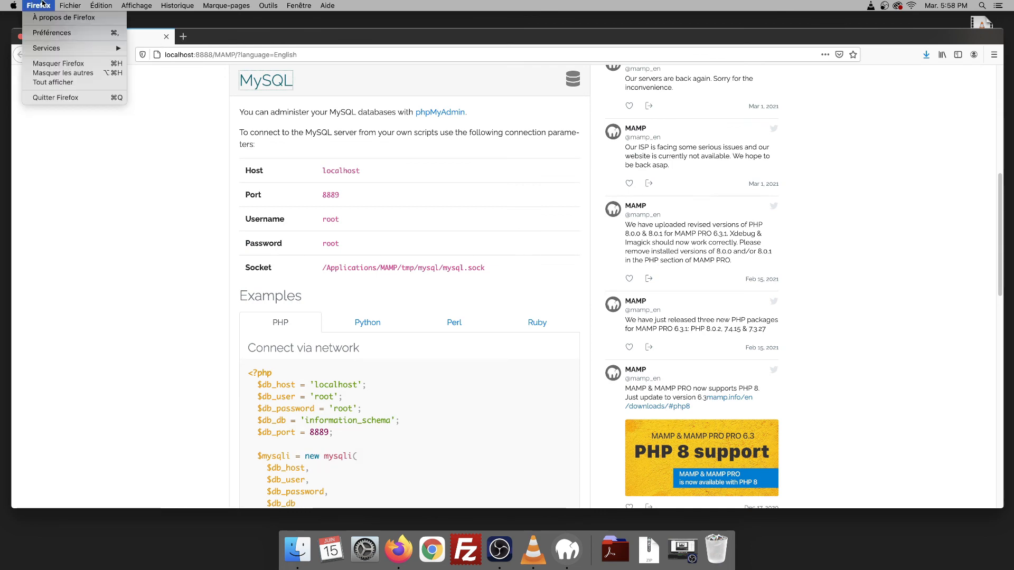
pyautogui.click(45, 98)
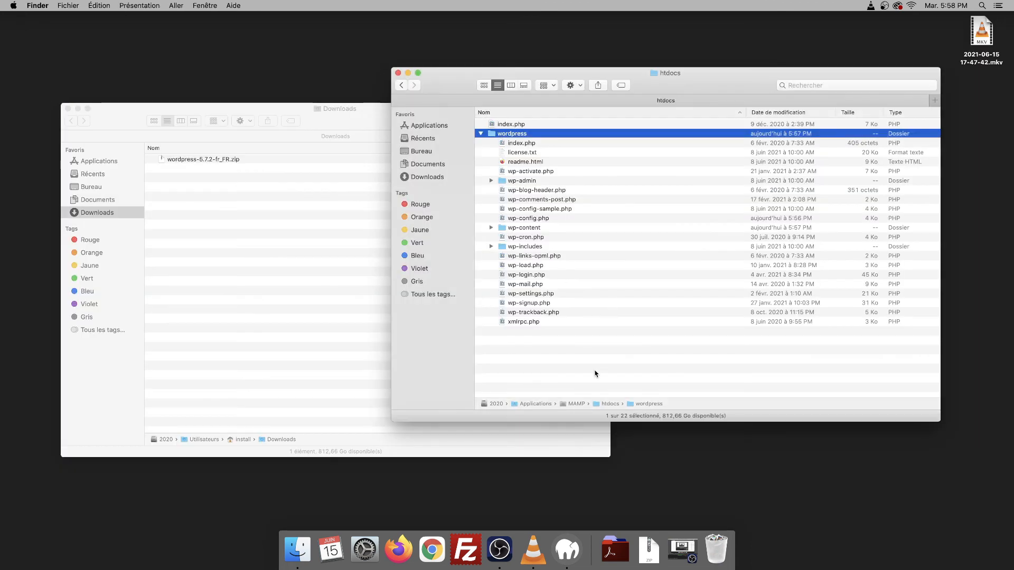
# - Quit MAMP, relaunch it from Applications > MAMP, and start its servers
pyautogui.click(481, 134)
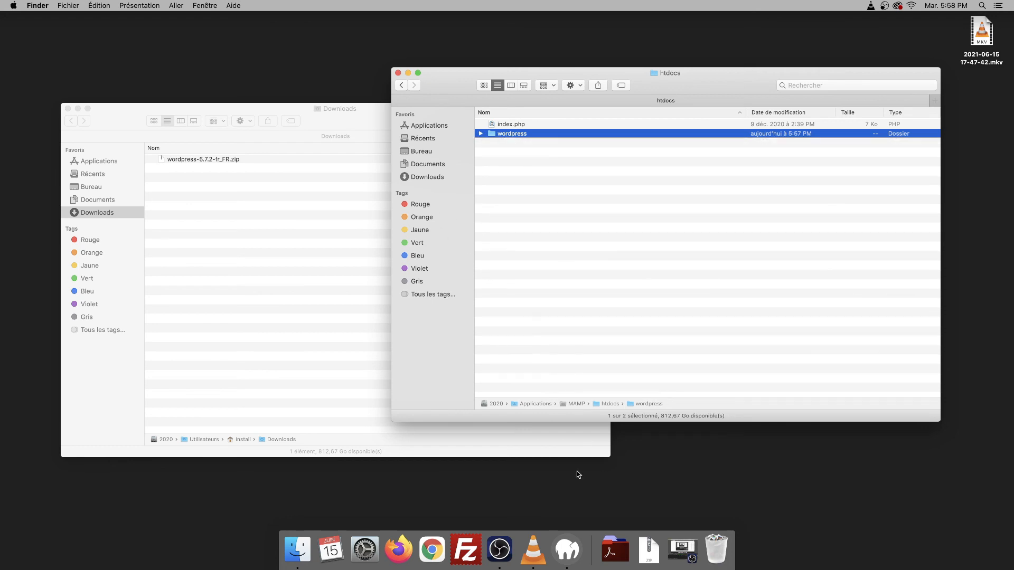
pyautogui.click(567, 552)
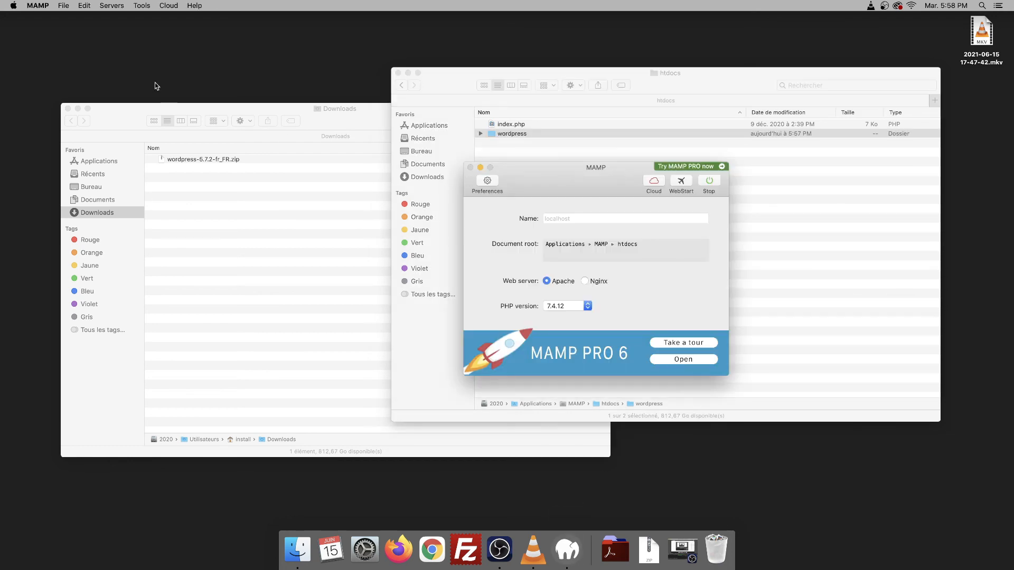
pyautogui.click(34, 5)
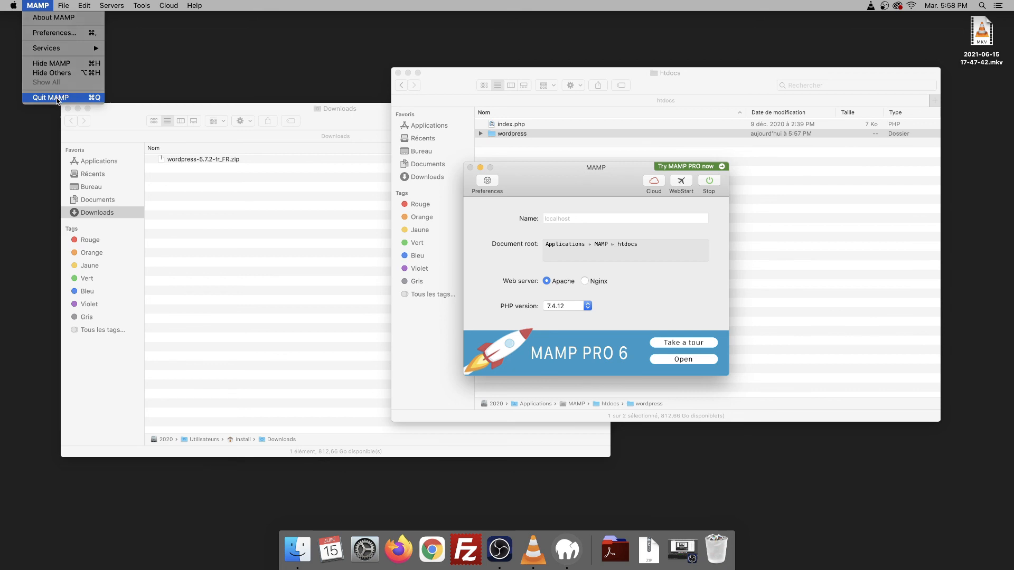
pyautogui.click(51, 97)
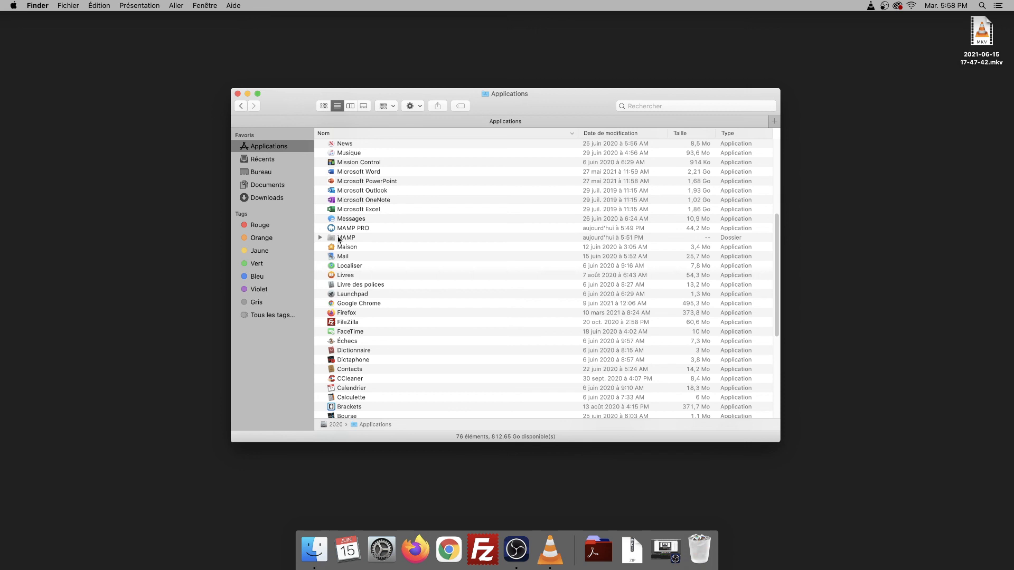
pyautogui.doubleClick(338, 239)
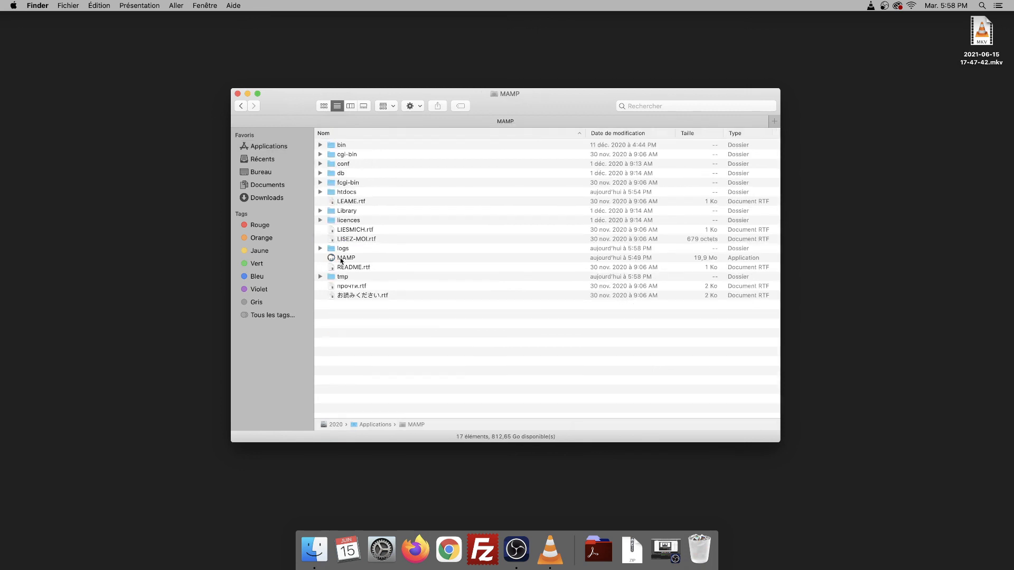
pyautogui.doubleClick(340, 258)
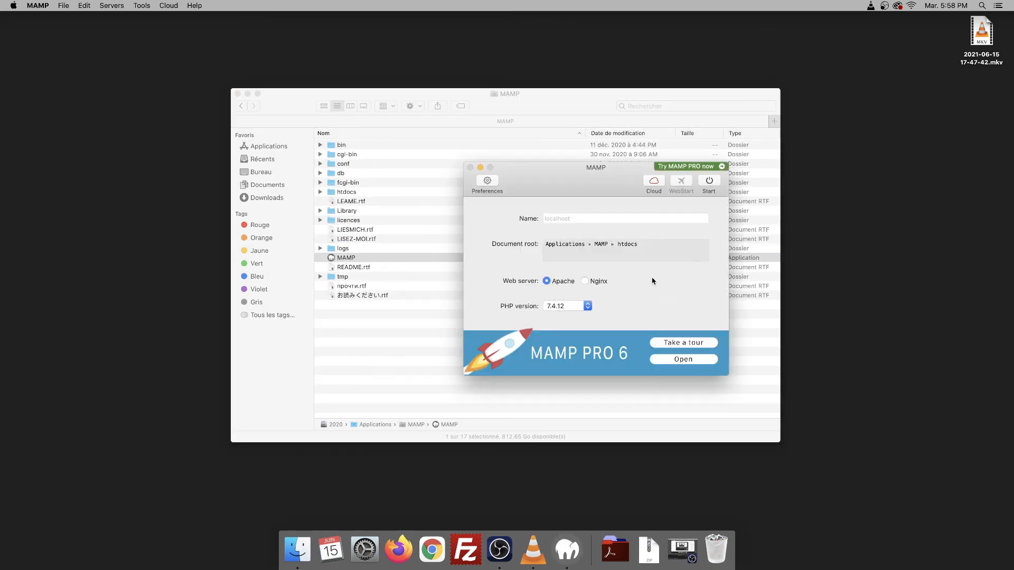
pyautogui.click(710, 182)
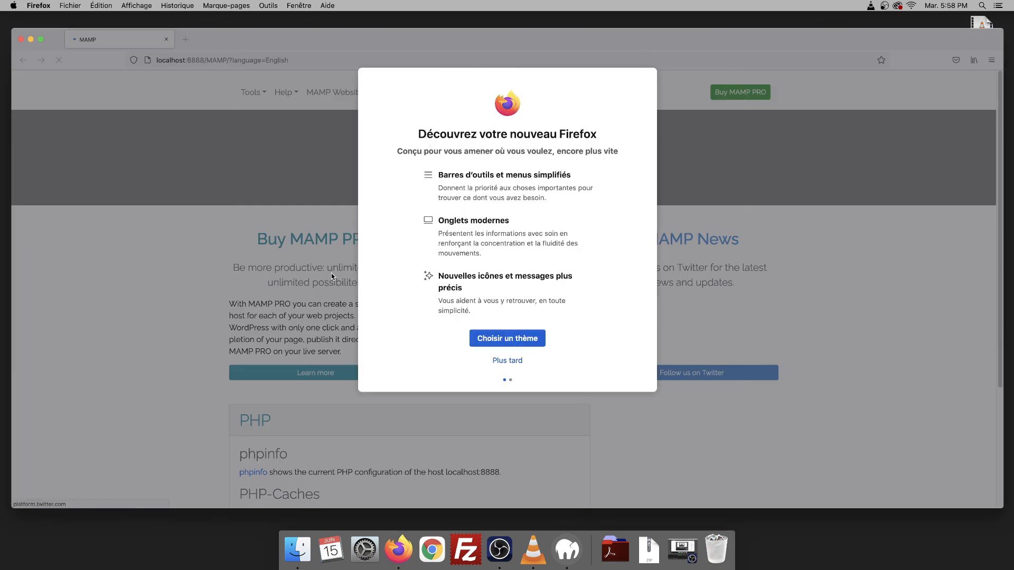
# - Dismiss Firefox's welcome dialog and open the Mon super site home page on localhost:8888
pyautogui.click(494, 364)
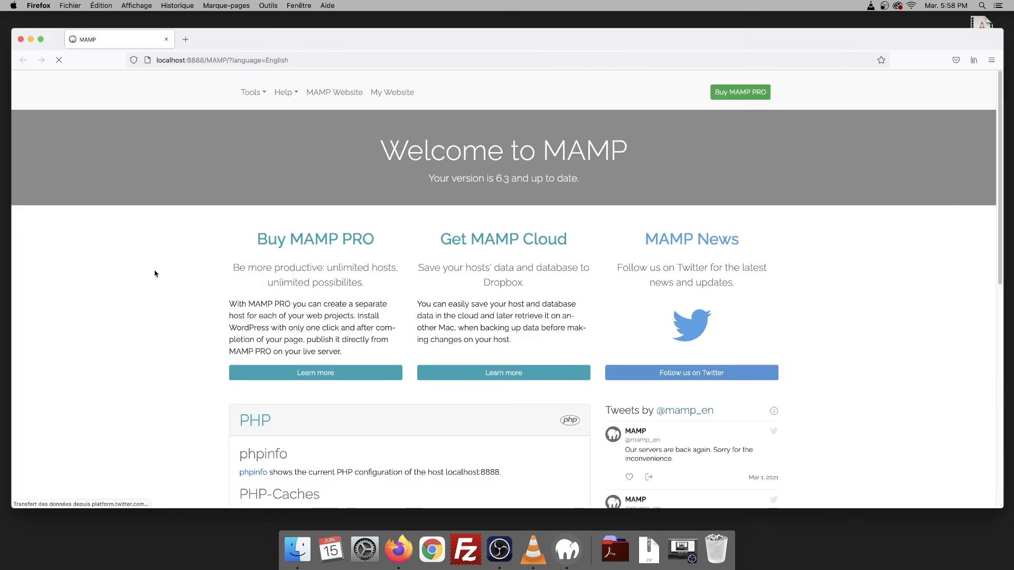
pyautogui.click(397, 94)
pyautogui.click(223, 58)
pyautogui.click(251, 62)
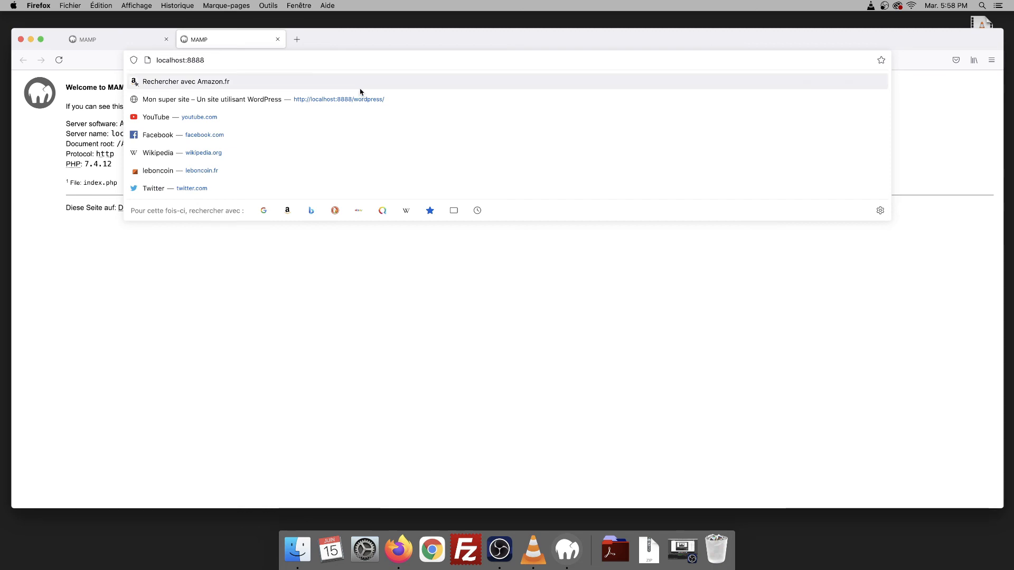
pyautogui.click(352, 100)
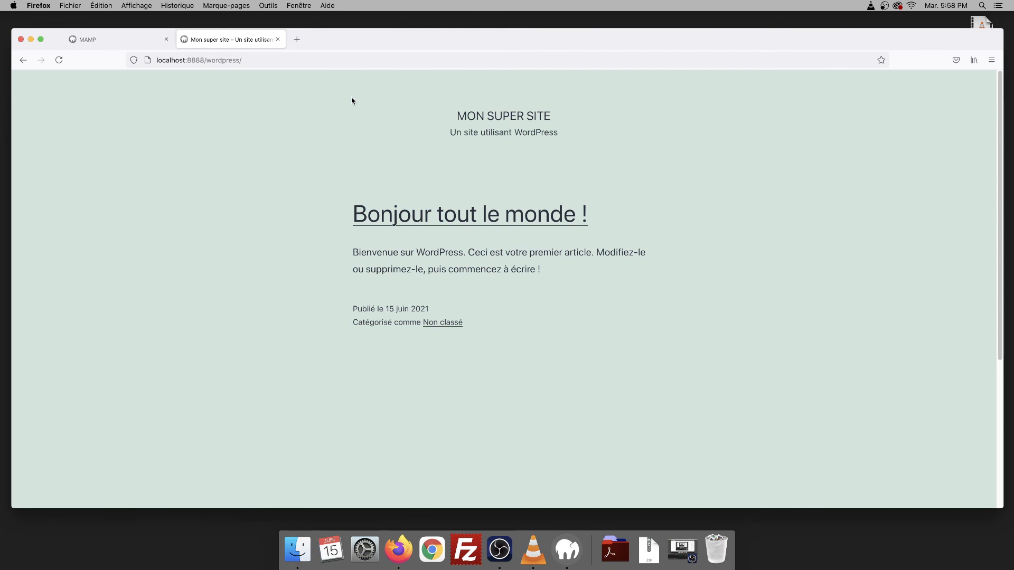
# - Log in at localhost:8888/wordpress/wp-admin and view the site's front page
pyautogui.click(288, 58)
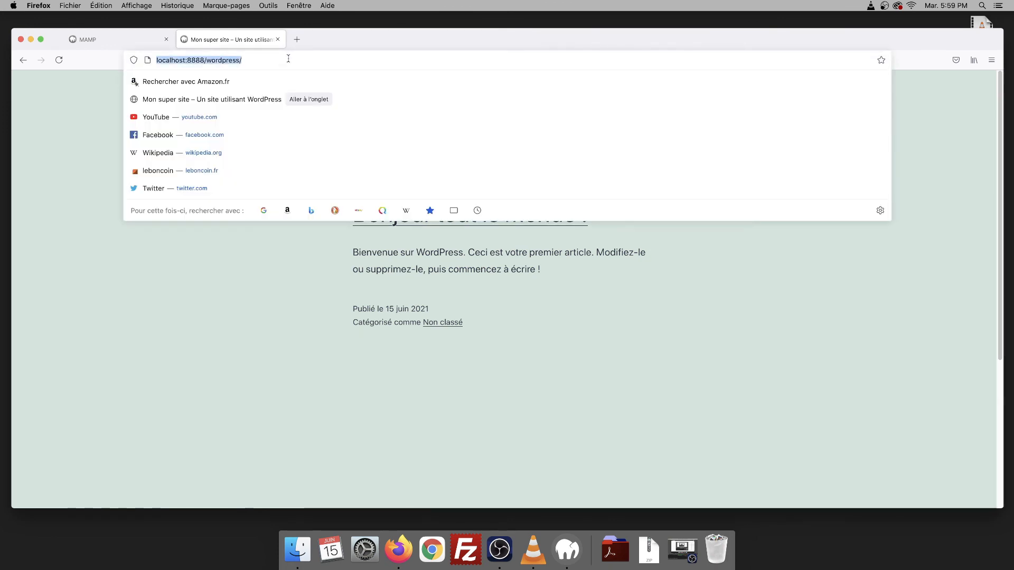
pyautogui.click(298, 60)
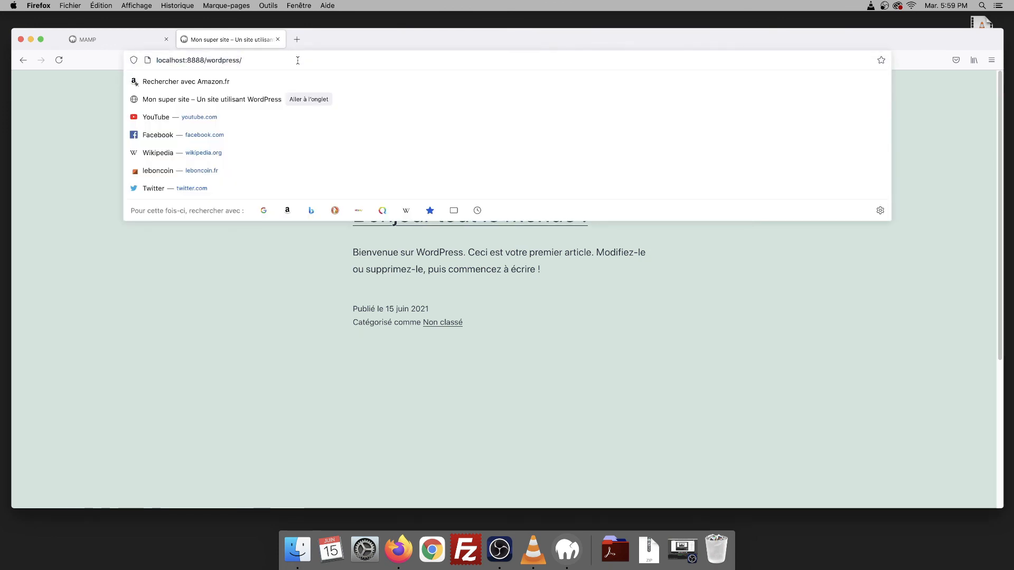
pyautogui.write('wp')
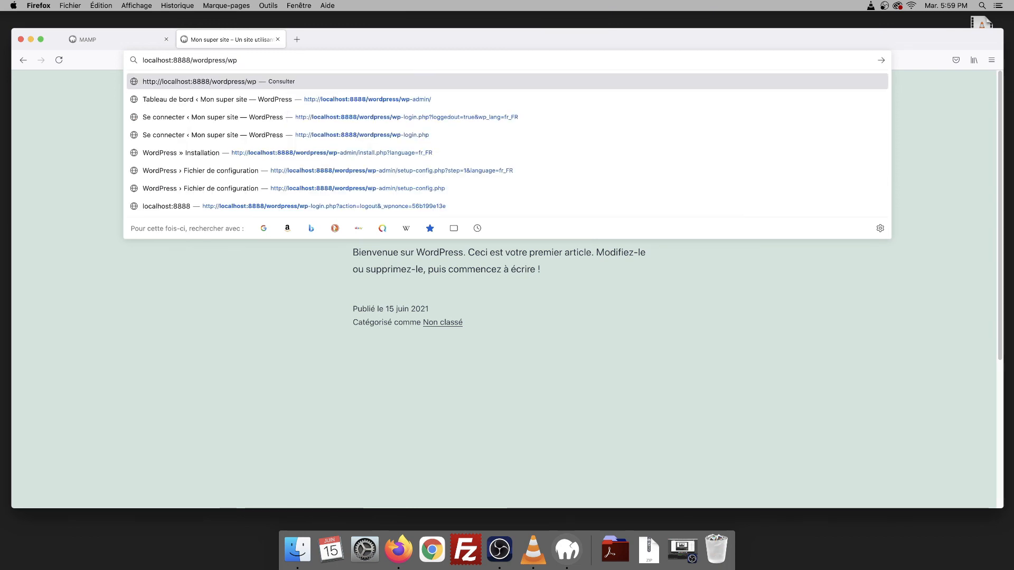
pyautogui.write('-admin')
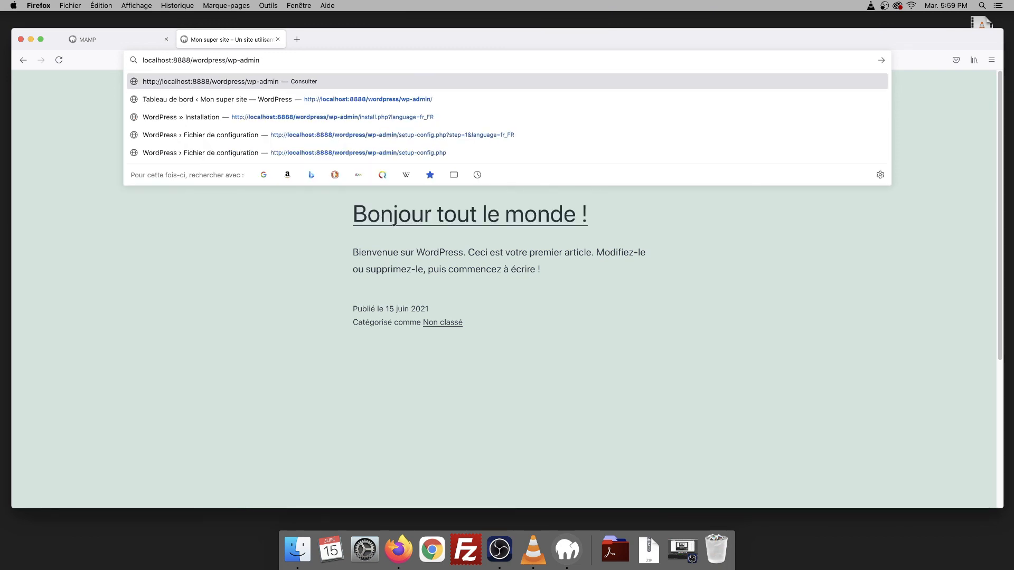
pyautogui.press('Return')
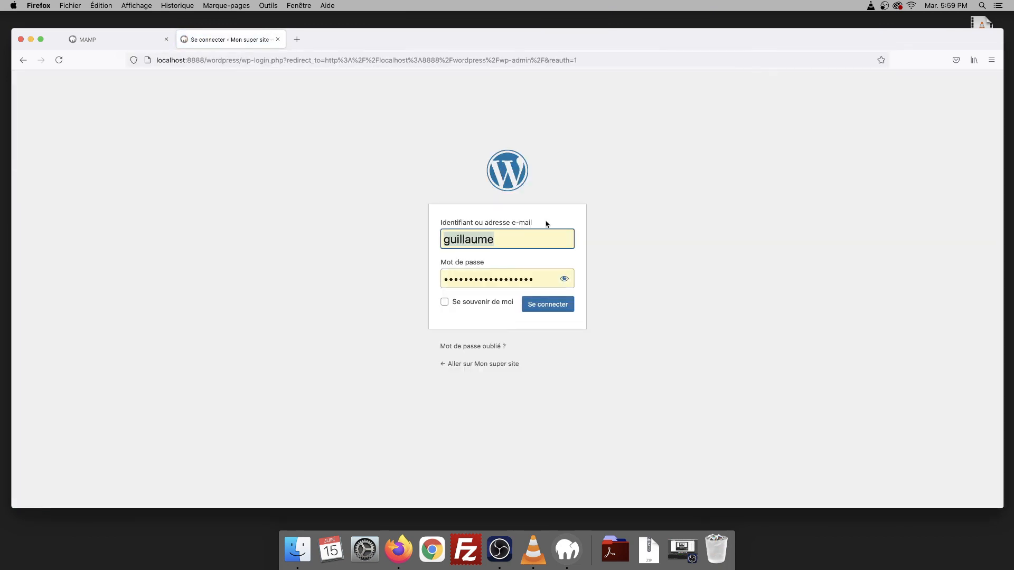
pyautogui.click(565, 280)
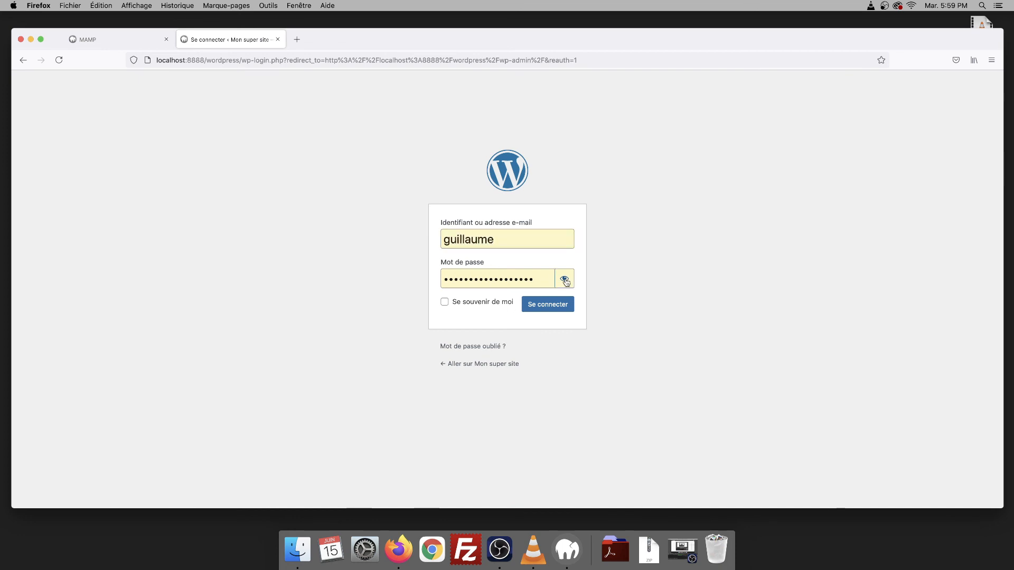
pyautogui.click(565, 282)
pyautogui.click(545, 307)
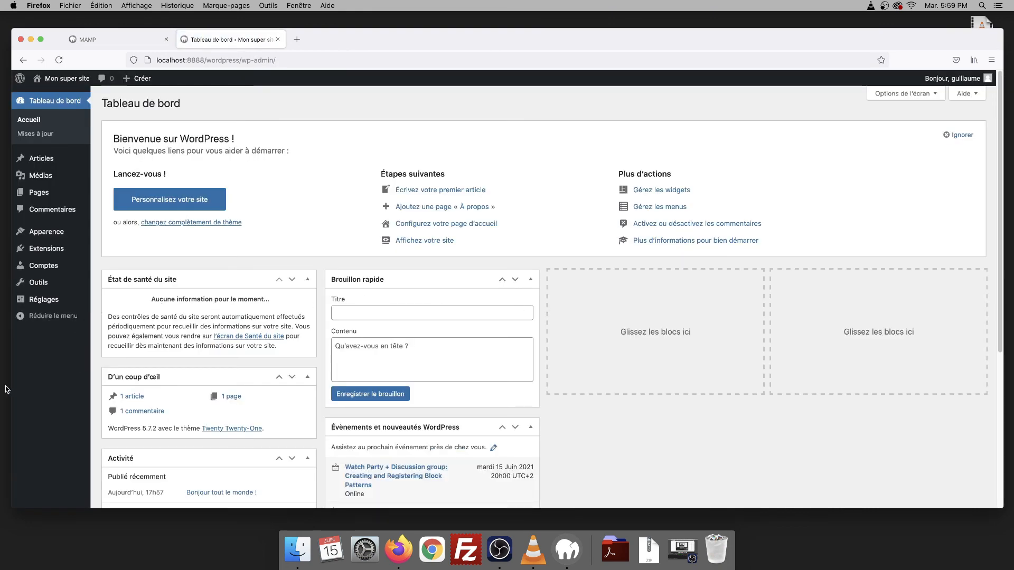
pyautogui.click(59, 80)
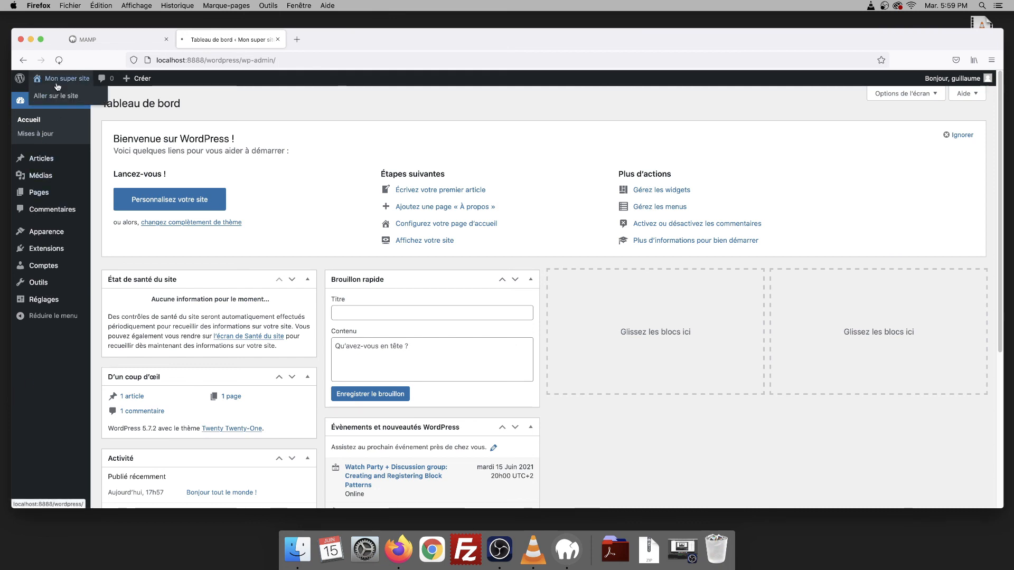